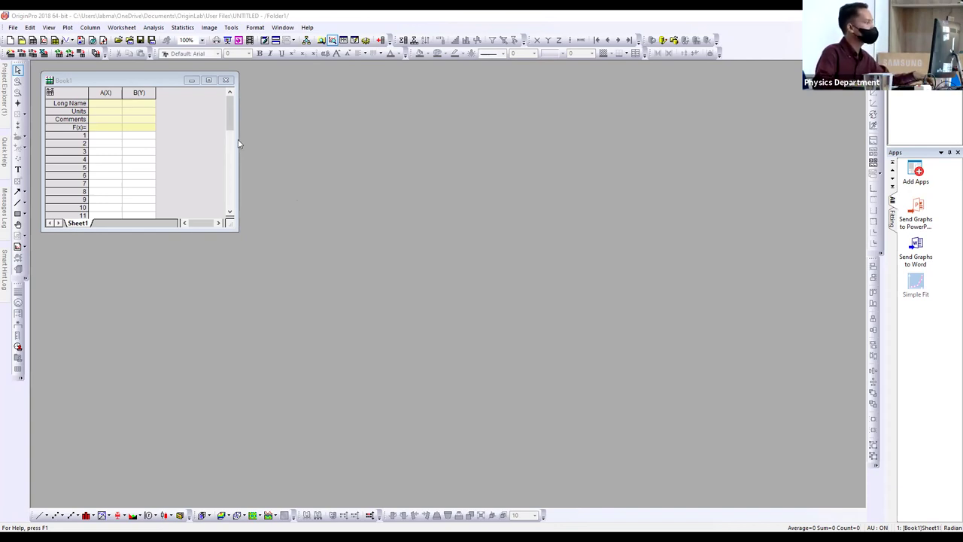
- Maximize the Book1 workbook window
click(209, 80)
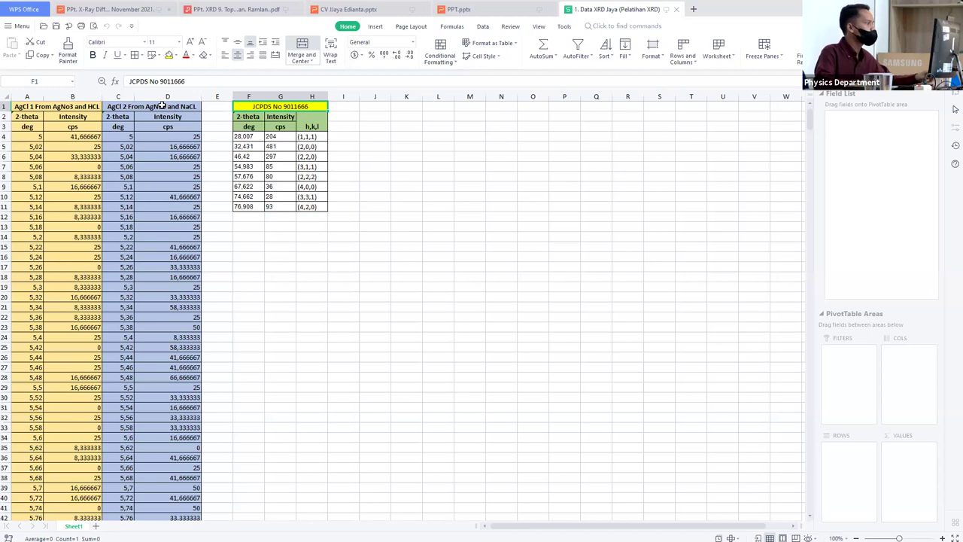
- Switch to the XRD data spreadsheet in WPS Office and review the AgCl 1, AgCl 2 and JCPDS No 9011666 columns
drag(39, 104, 167, 125)
drag(42, 96, 83, 96)
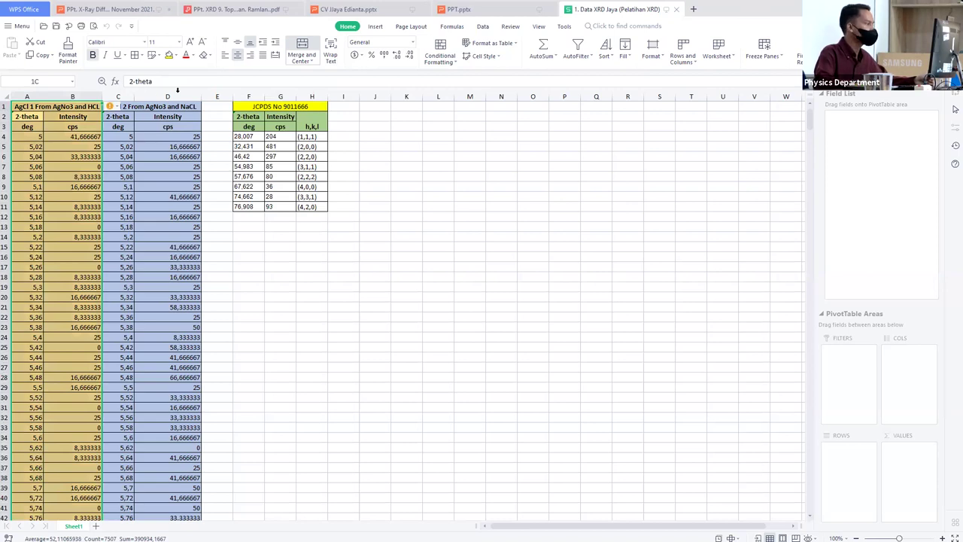
drag(178, 89, 181, 94)
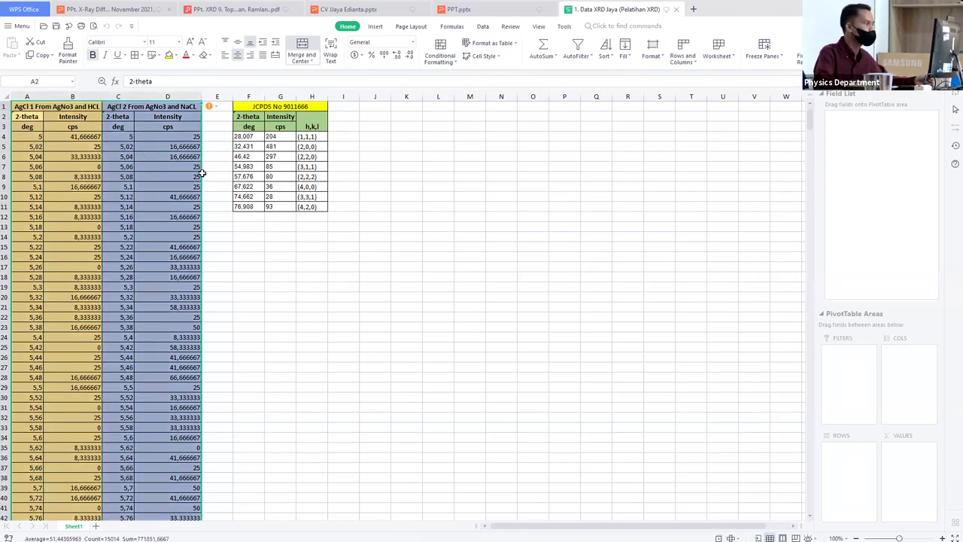
click(217, 134)
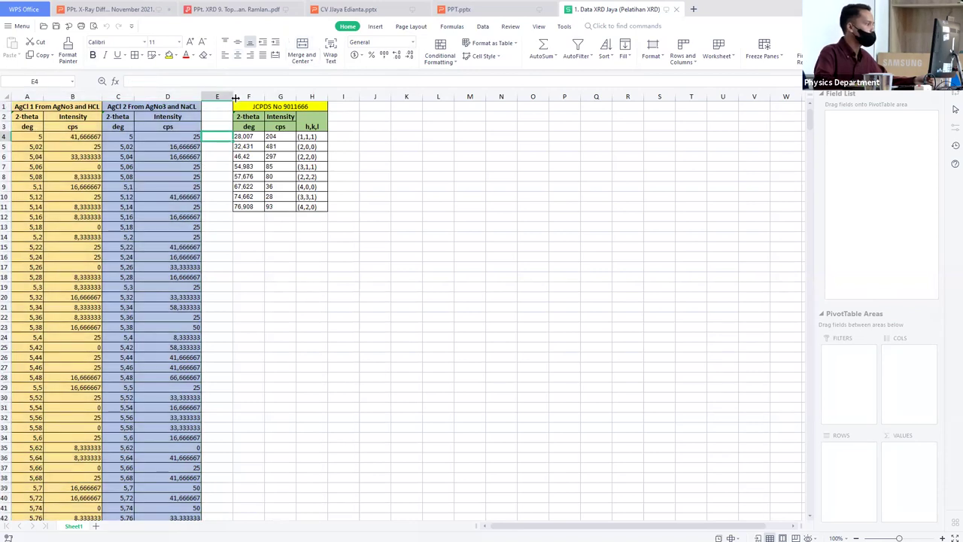
click(242, 98)
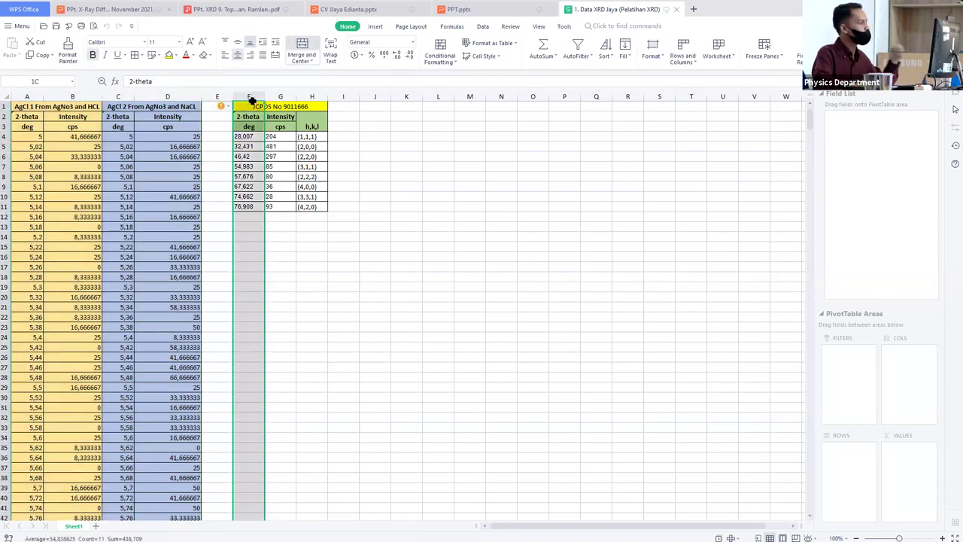
shift+click(311, 98)
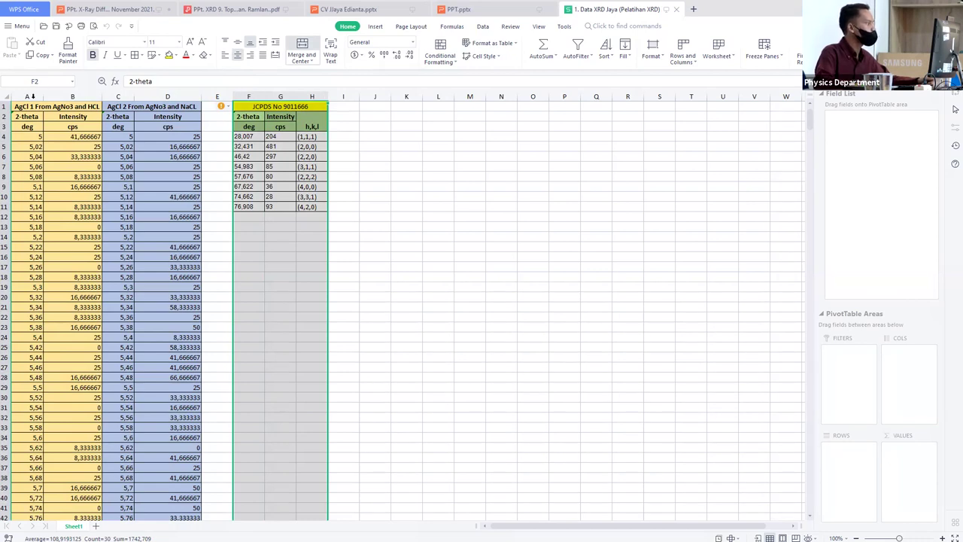
drag(33, 96, 166, 100)
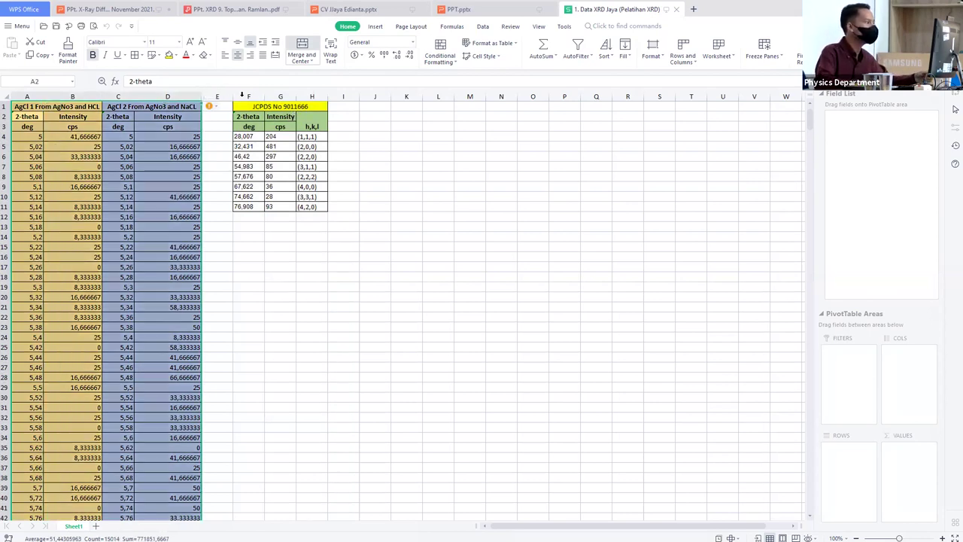
drag(254, 95, 298, 94)
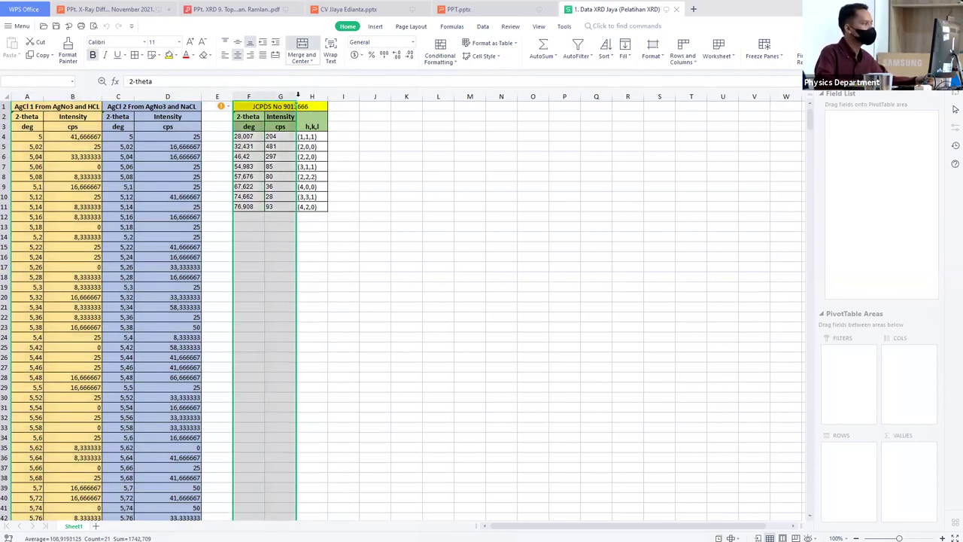
click(44, 95)
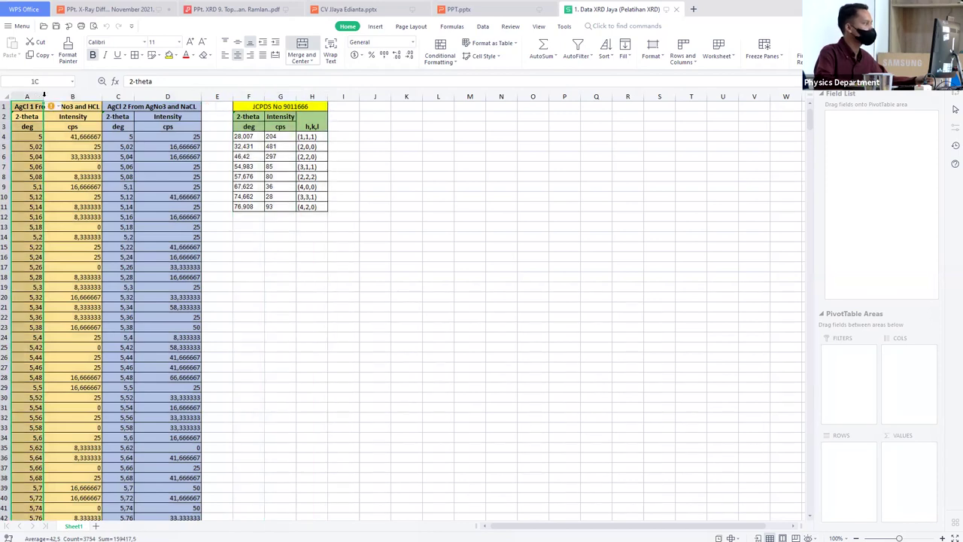
drag(168, 95, 168, 95)
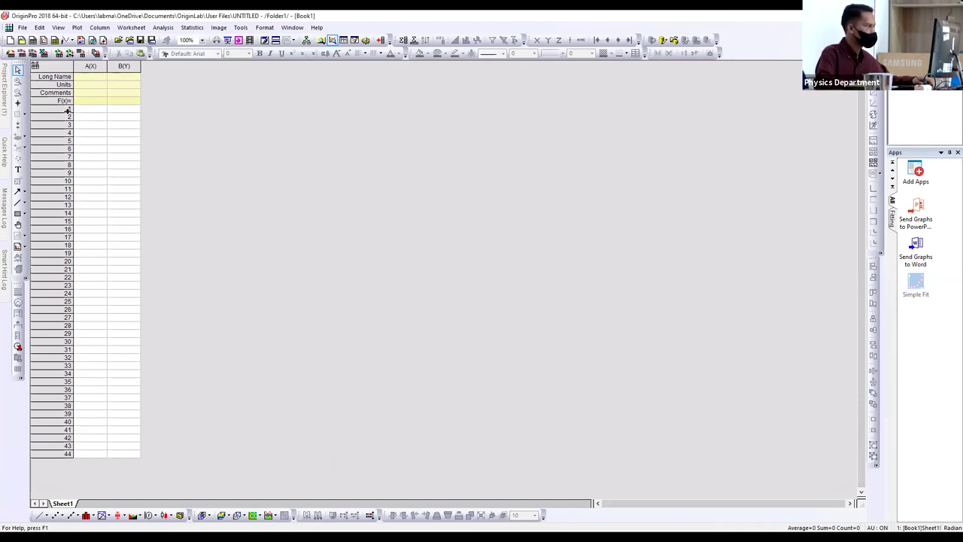
- Switch to OriginPro and paste the JCPDS No 9011666 2-theta, intensity and h,k,l data into the worksheet, starting at row 1 of column A
click(87, 110)
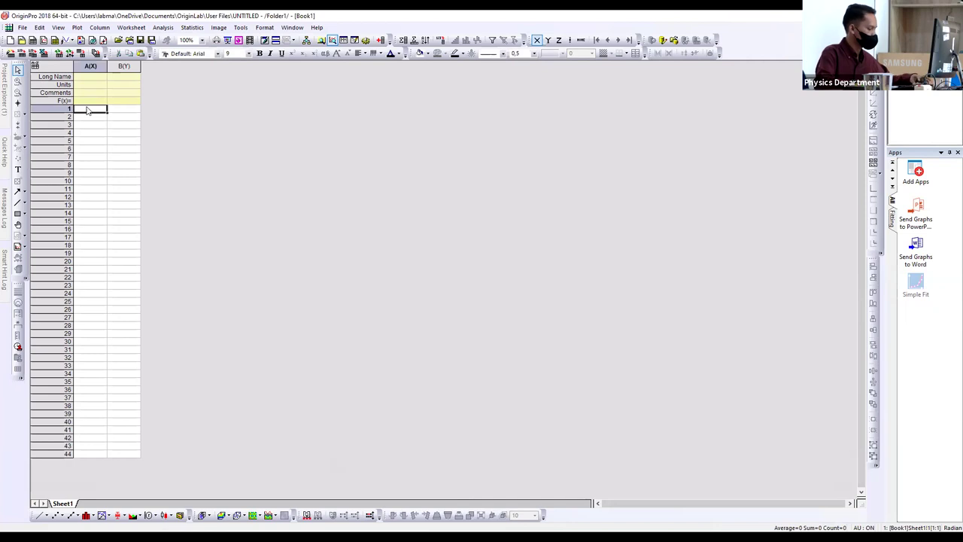
text(28,007	204	(1,1,1) 32,431	481	(2,0,0) 46,42	297	(2,2,0) 54,983	85	(3,1,1) 57,676	80	(2,2,2) 67,622	36	(4,0,0) 74,662	28	(3,3,1) 76,908	93	(4,2,0))
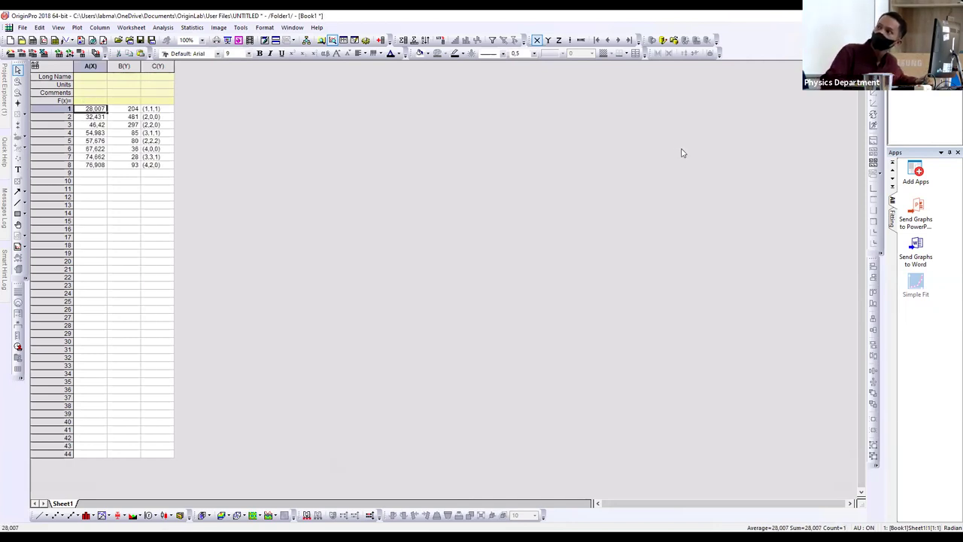
- Clear the h,k,l values from rows 1 to 8 of column C
drag(154, 108, 159, 158)
click(156, 109)
drag(155, 111, 159, 167)
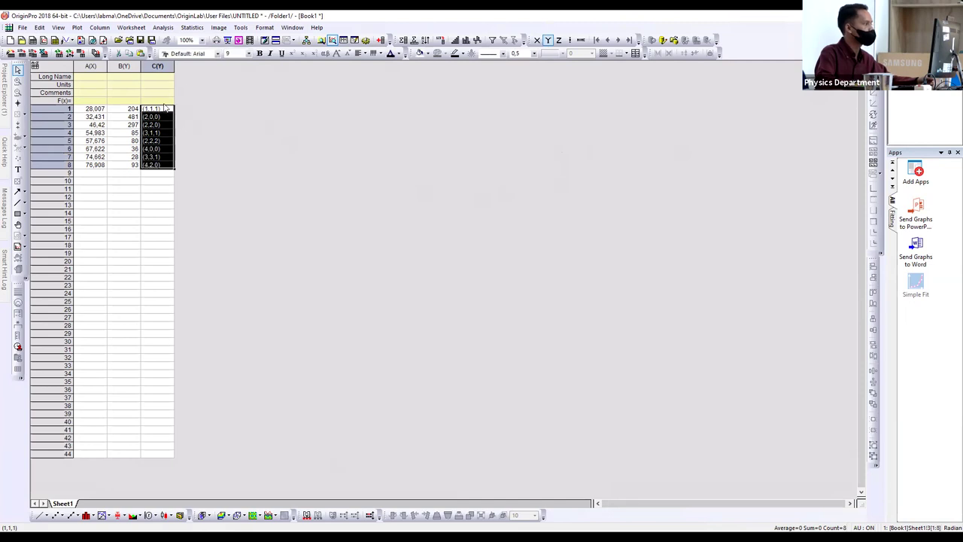
right_click(162, 107)
click(187, 165)
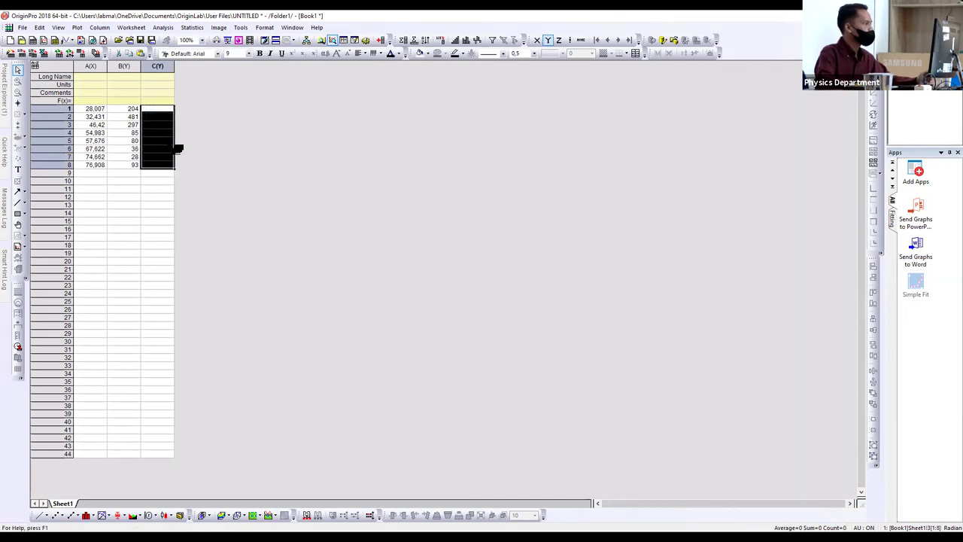
click(125, 183)
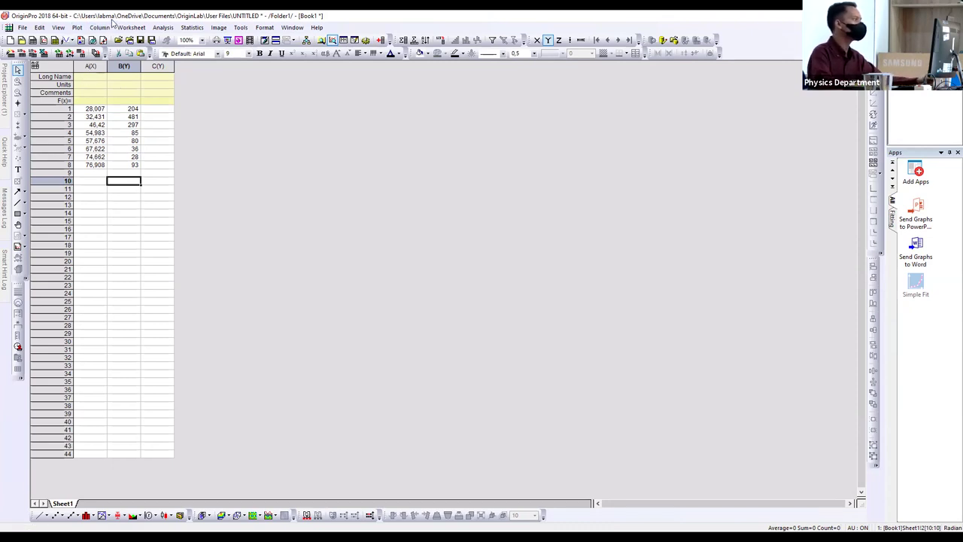
click(79, 28)
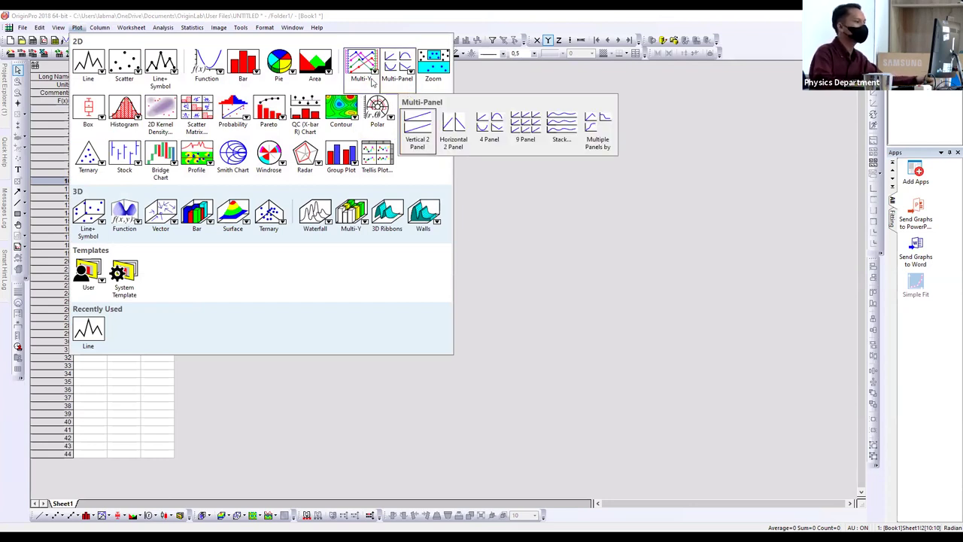
mouse_move(364, 86)
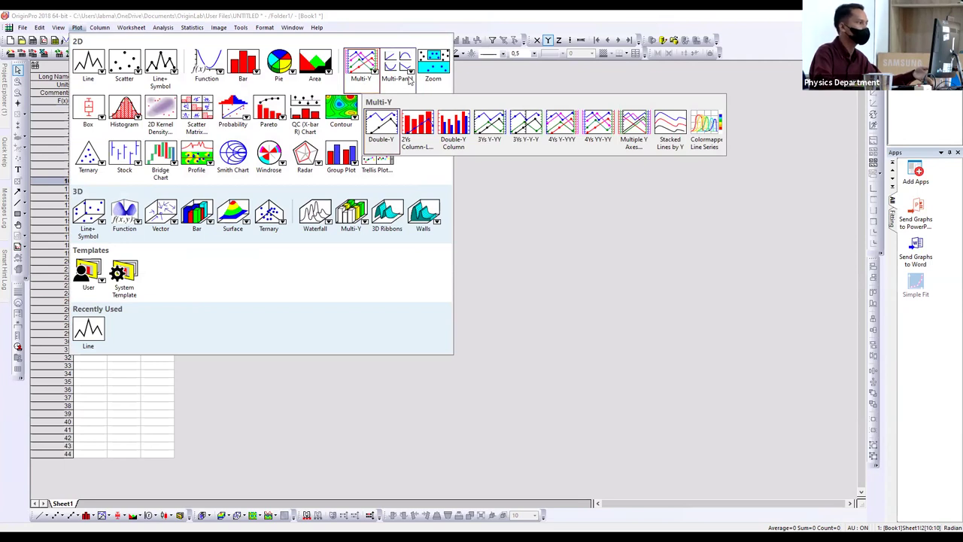
mouse_move(411, 81)
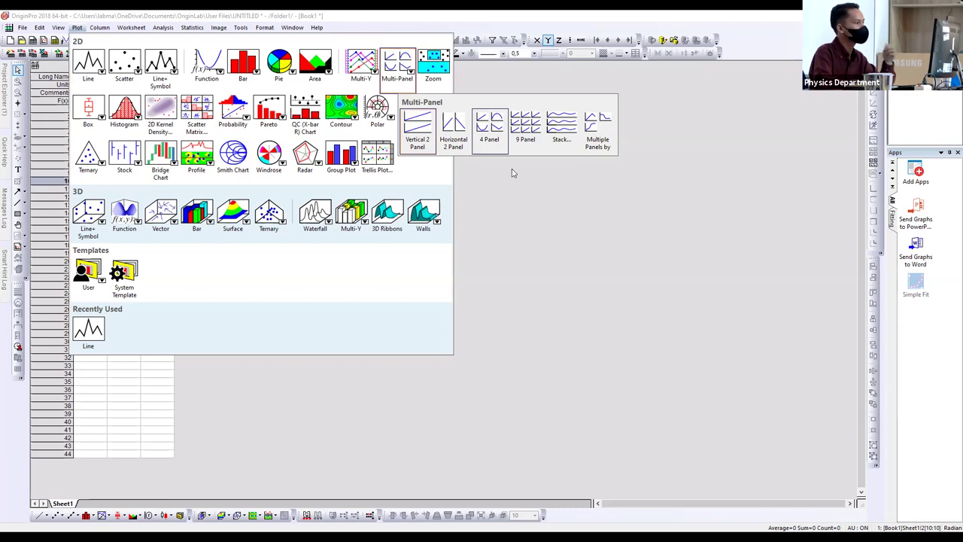
key(Escape)
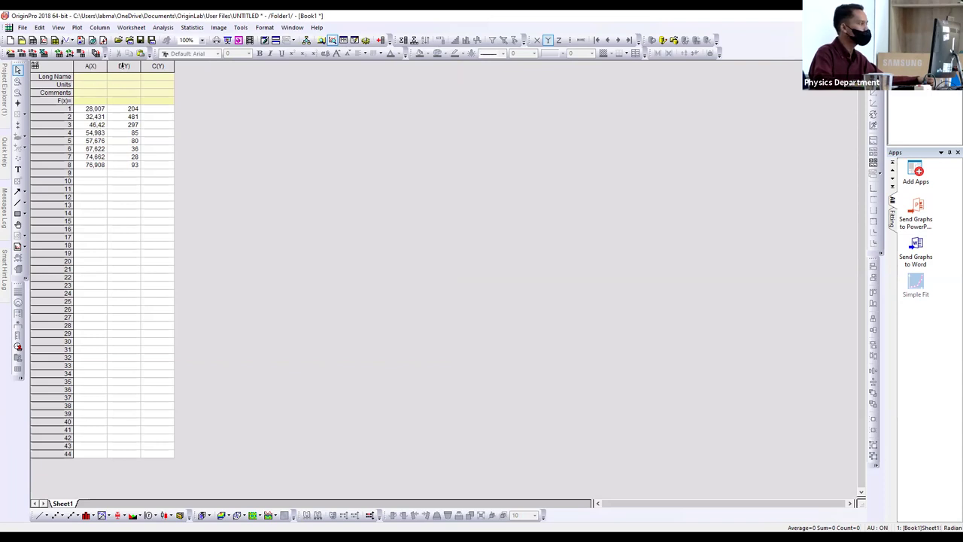
click(119, 78)
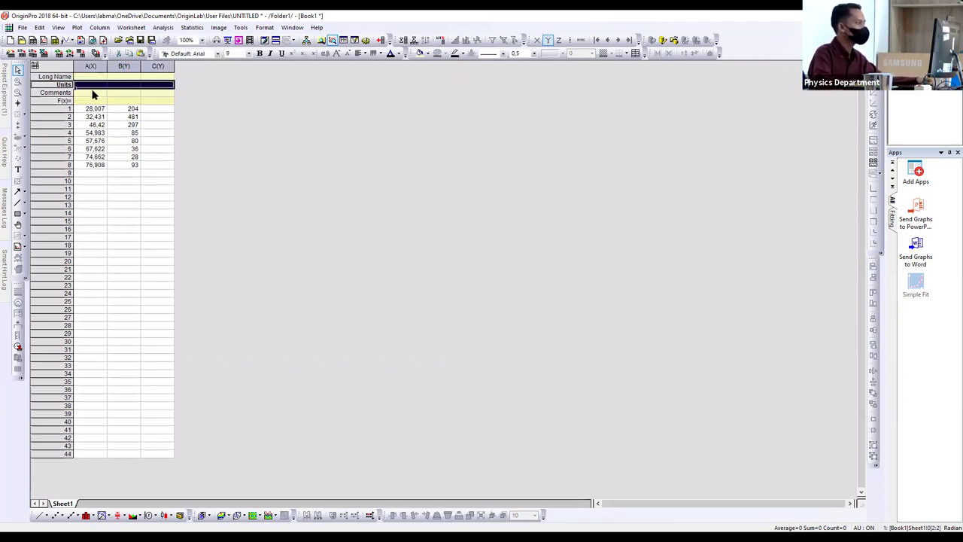
click(93, 86)
click(126, 77)
click(125, 86)
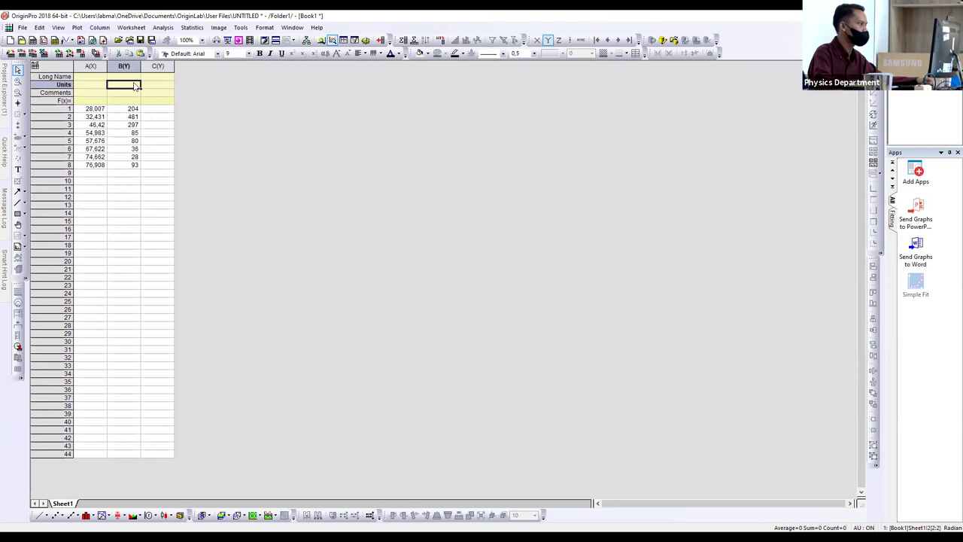
click(83, 96)
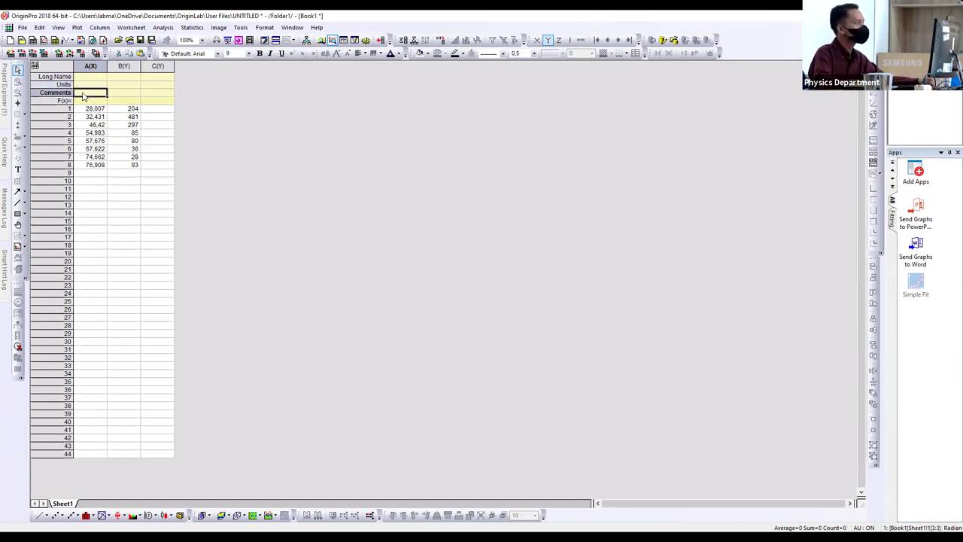
drag(85, 96, 121, 96)
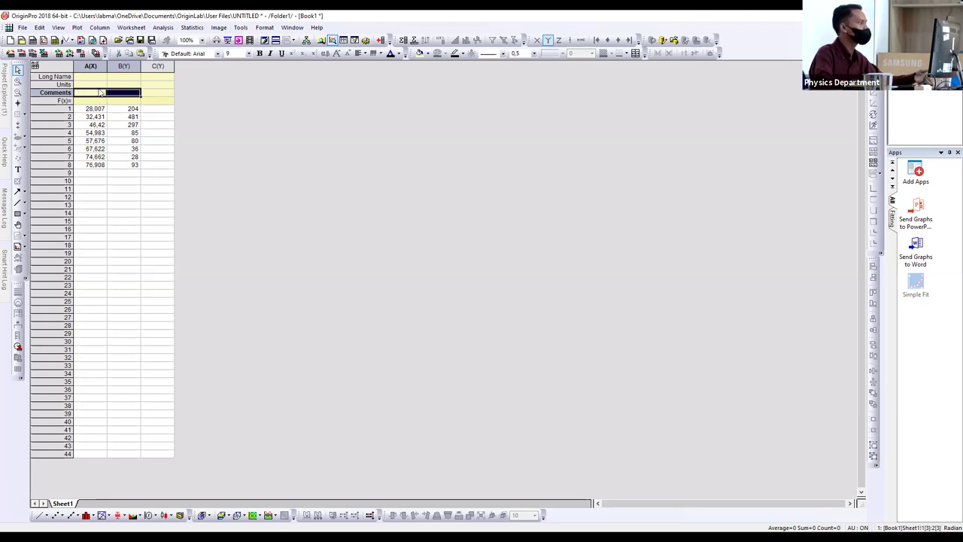
click(219, 118)
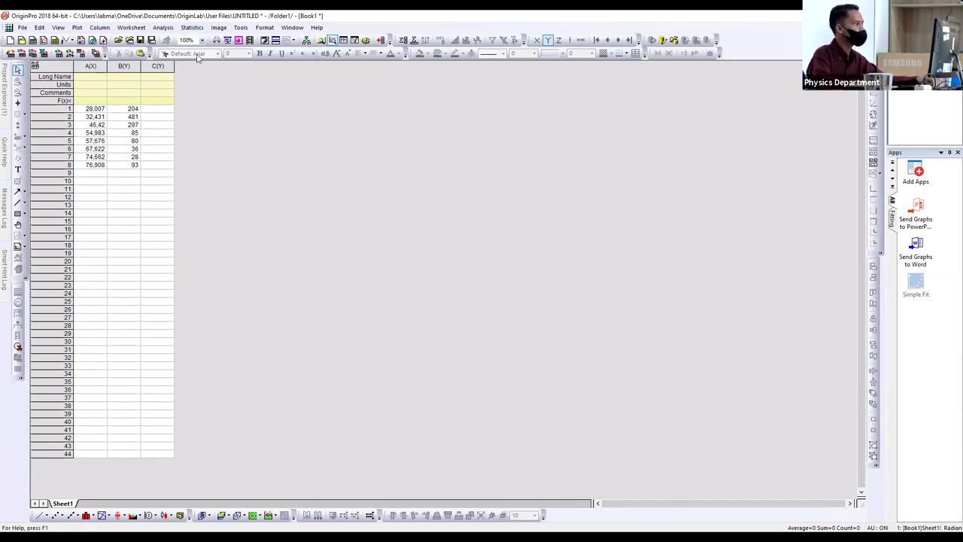
- Add three new columns to the worksheet
double_click(382, 40)
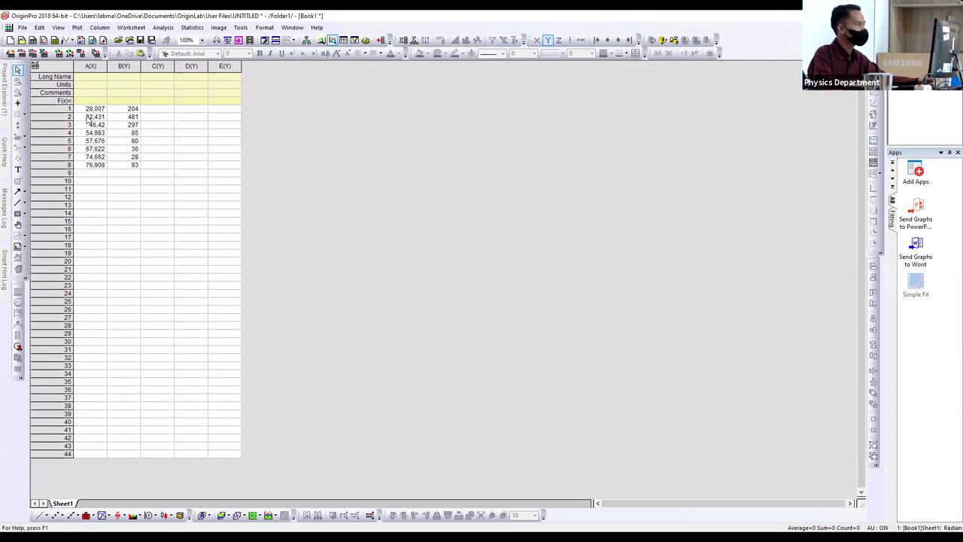
click(382, 40)
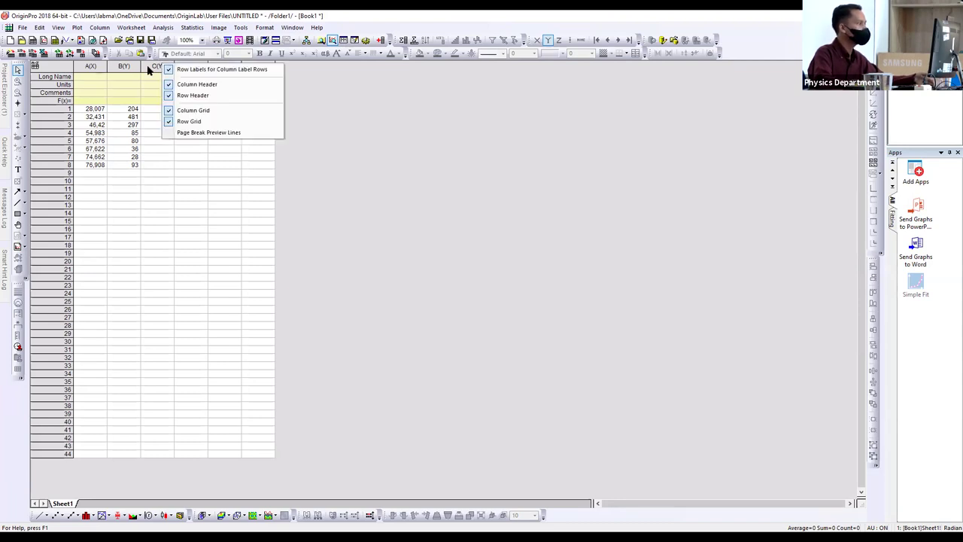
- Set columns C and E as X columns to form separate X-Y pairs in the worksheet
click(154, 66)
right_click(152, 66)
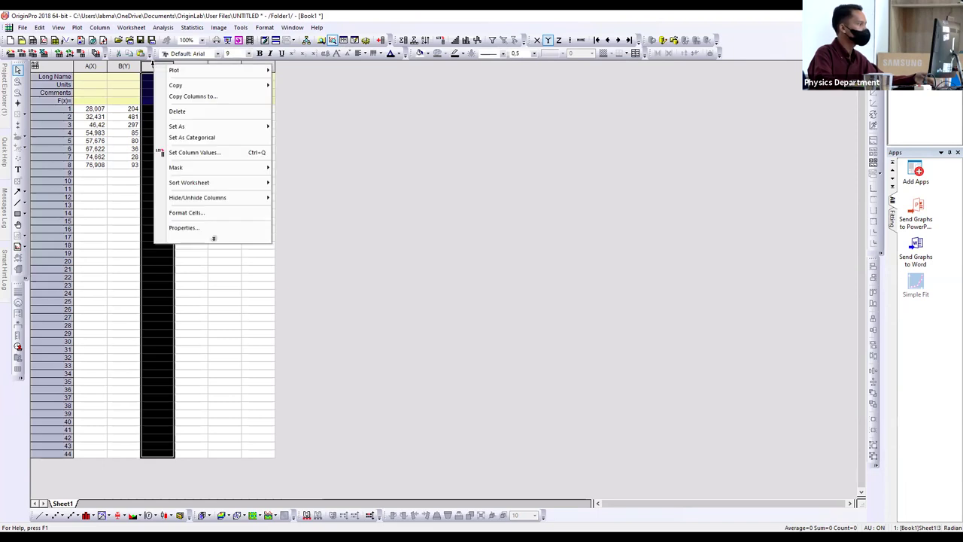
mouse_move(223, 127)
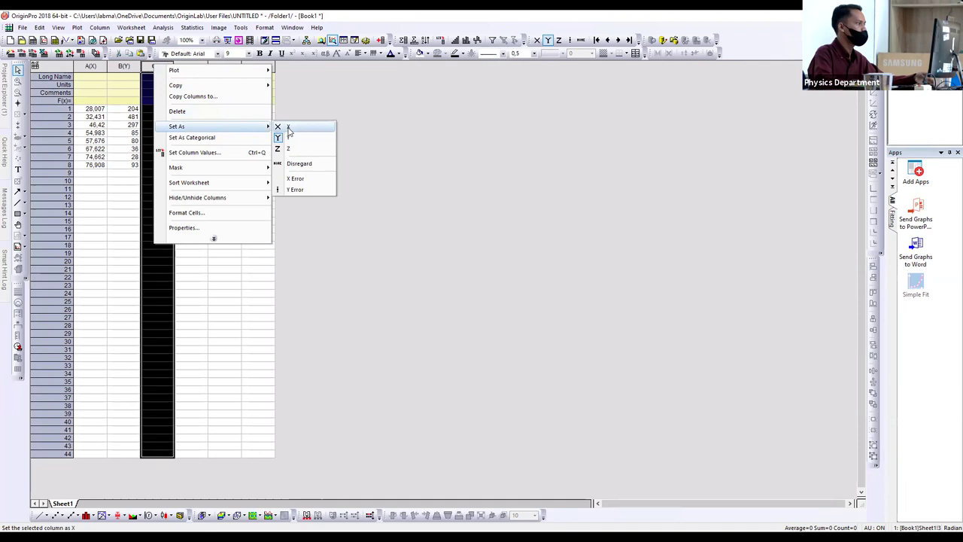
click(289, 129)
click(225, 66)
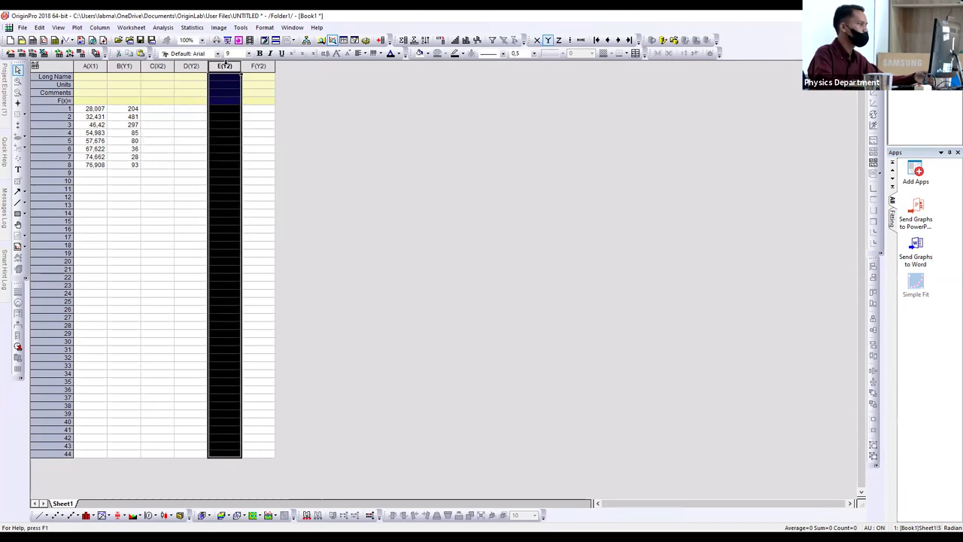
right_click(225, 65)
mouse_move(278, 132)
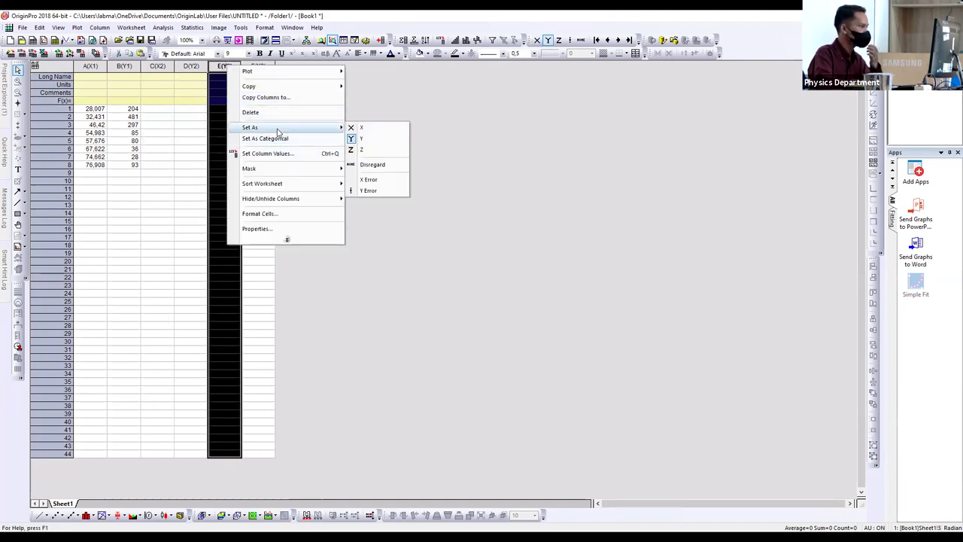
click(361, 128)
click(313, 112)
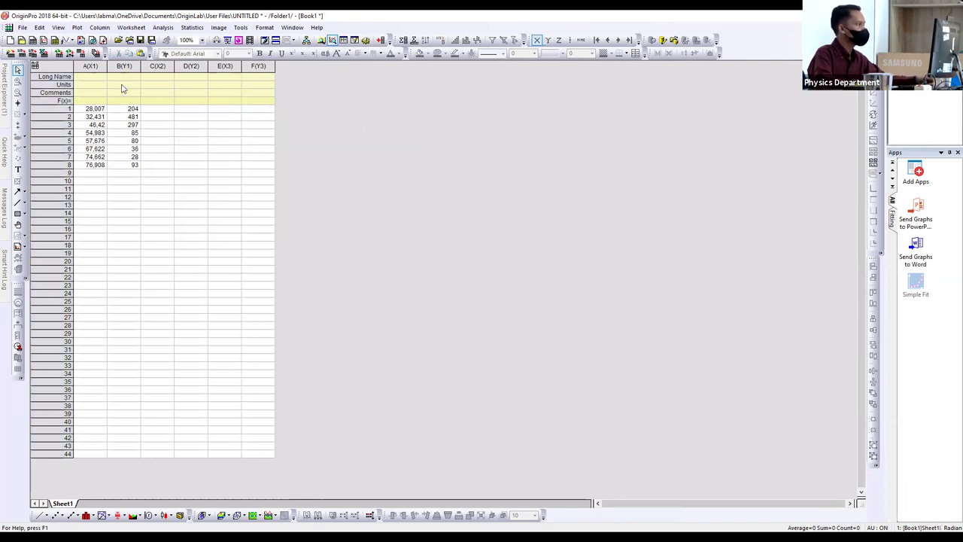
click(88, 65)
key(shift+Right)
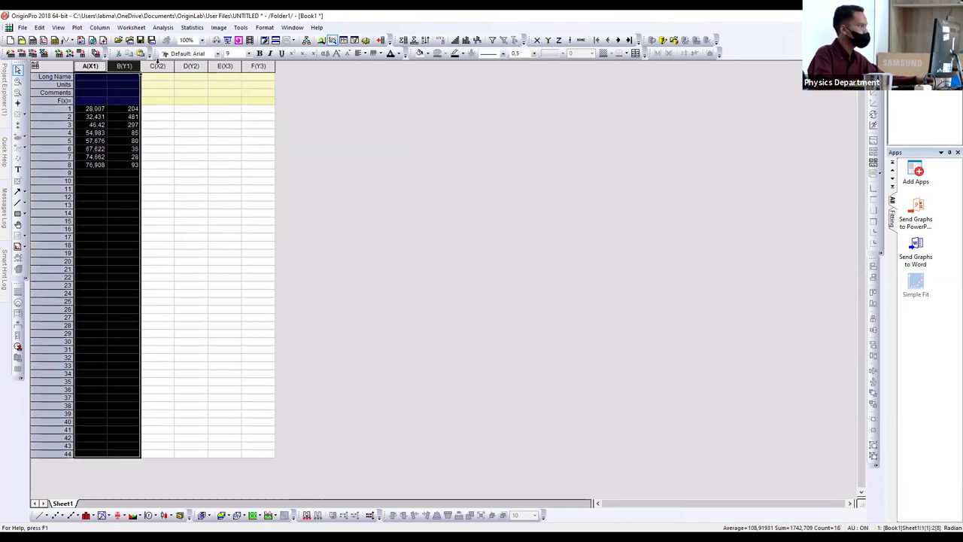
drag(157, 65, 190, 66)
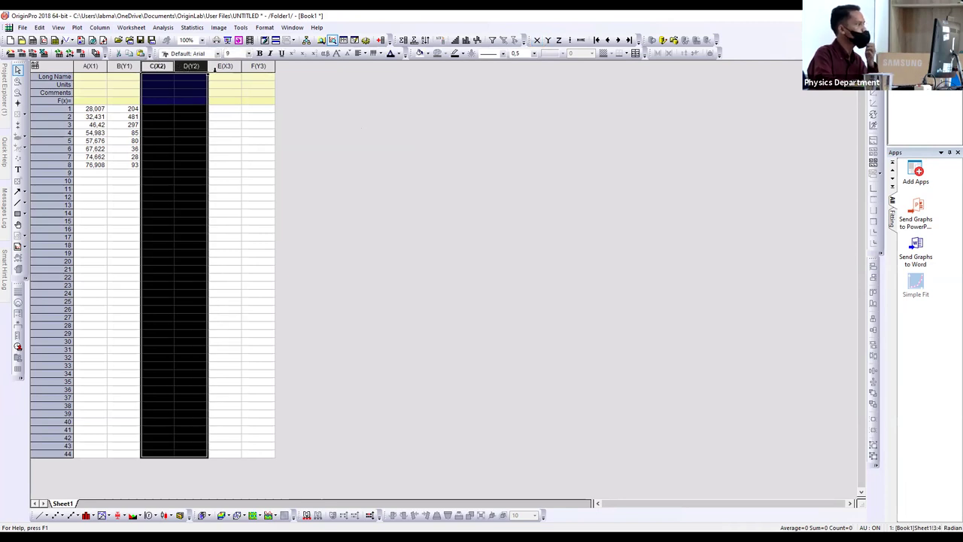
drag(224, 65, 254, 67)
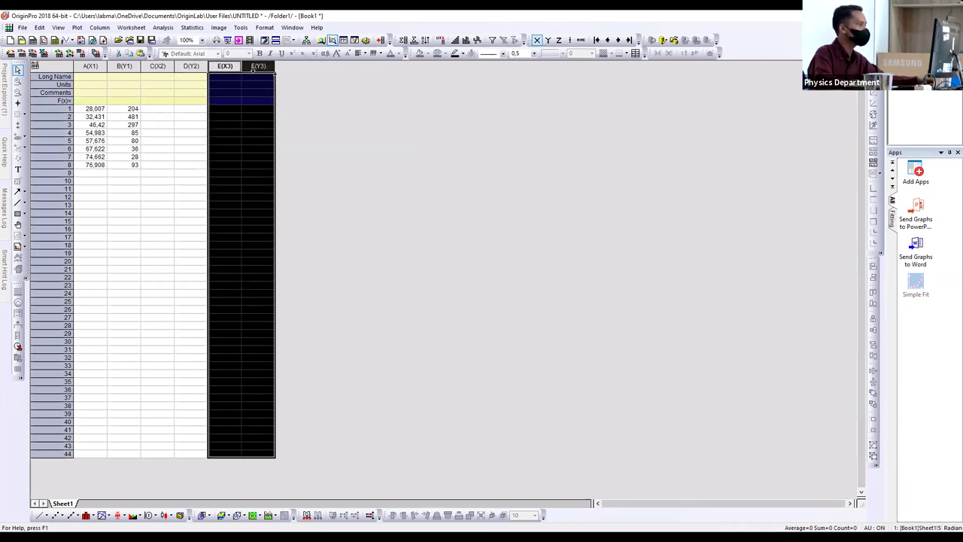
click(256, 109)
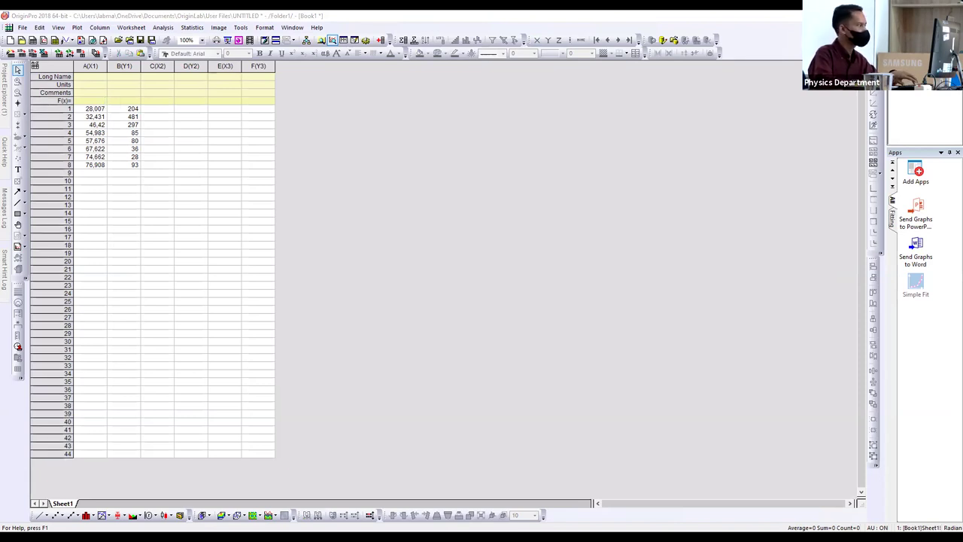
- Paste the AgCl 1 2-theta and intensity data into columns C and D from row 1 and delete its three header rows
click(162, 111)
key(ctrl+v)
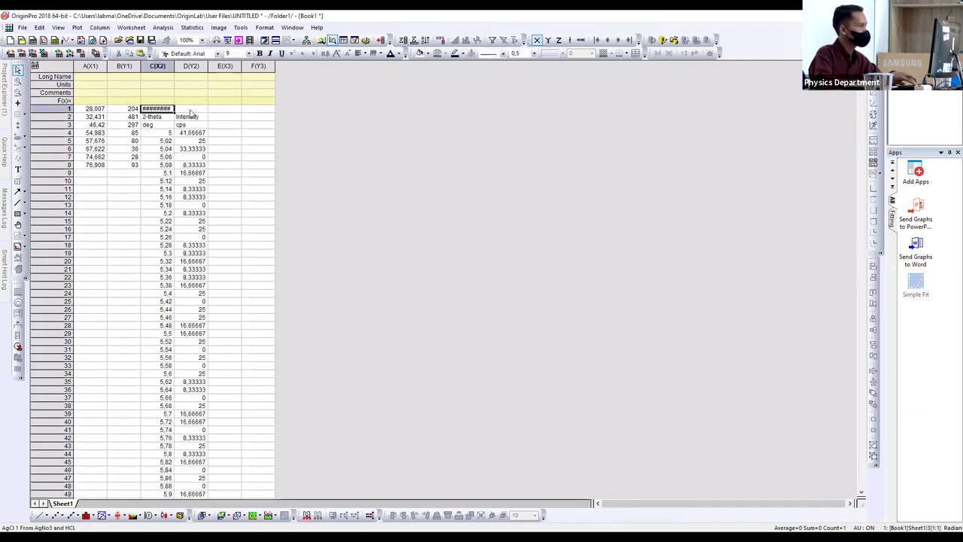
drag(163, 112, 193, 125)
right_click(195, 122)
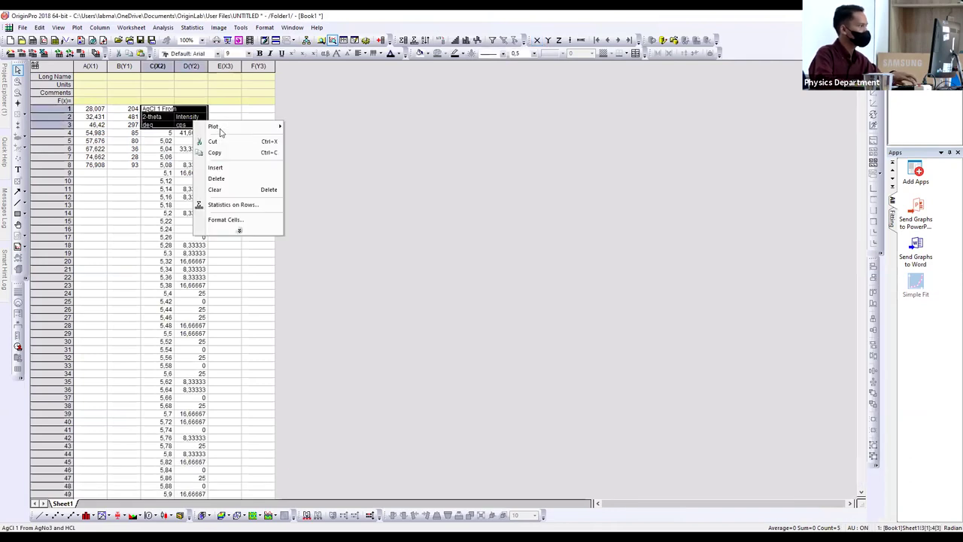
click(219, 178)
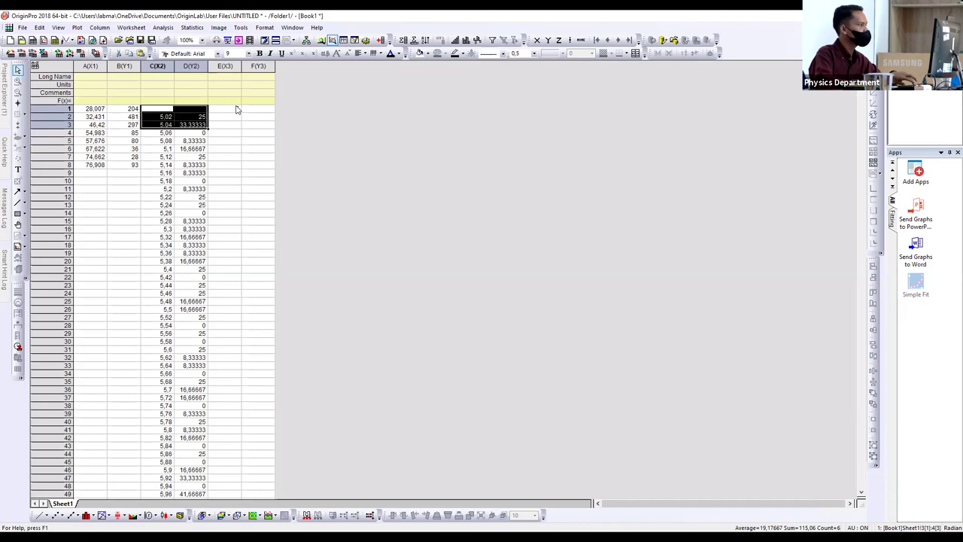
- Paste the AgCl 2 2-theta and intensity data into columns E and F from row 1 and delete its three header rows
click(215, 110)
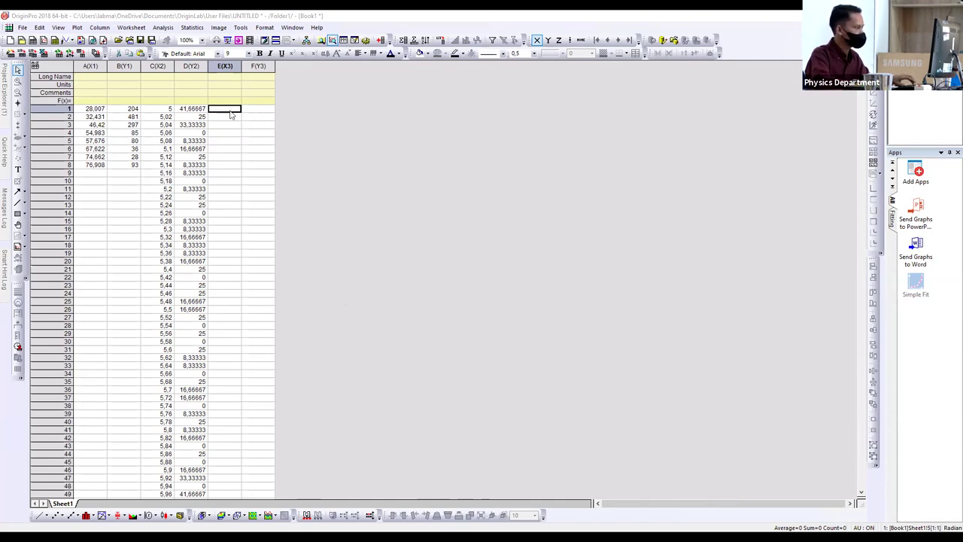
key(ctrl+v)
drag(220, 118, 261, 124)
right_click(261, 124)
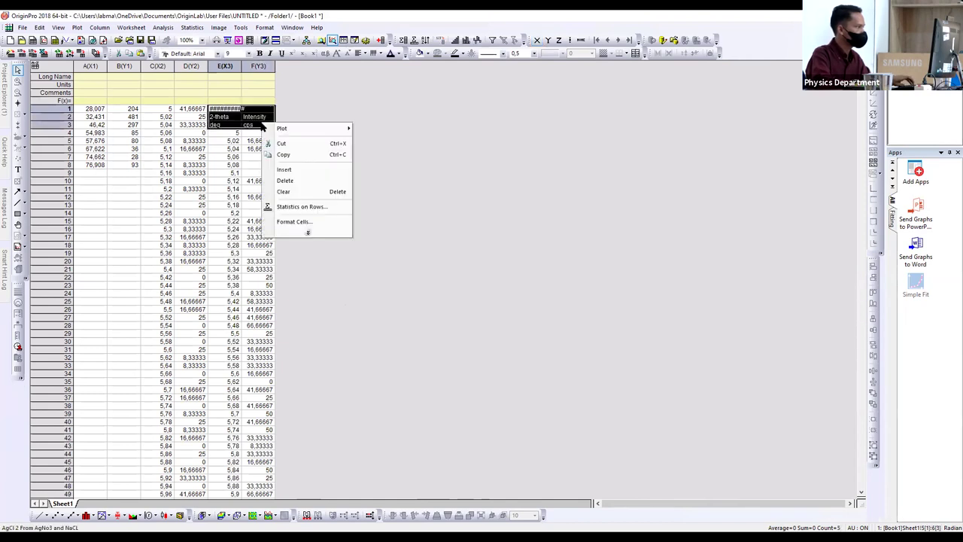
click(301, 181)
click(352, 180)
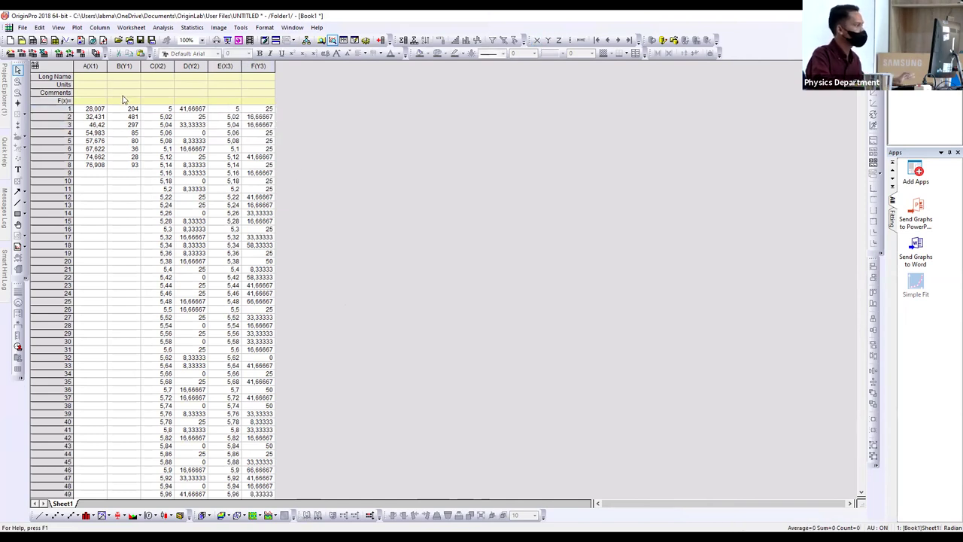
- Set the long name of column A to 2-theta and its units to degree
click(91, 78)
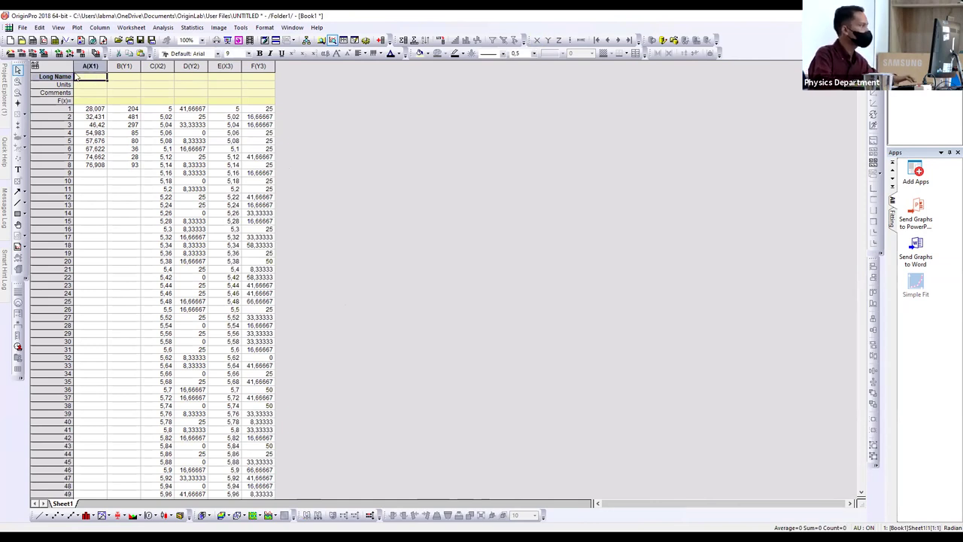
text(2-)
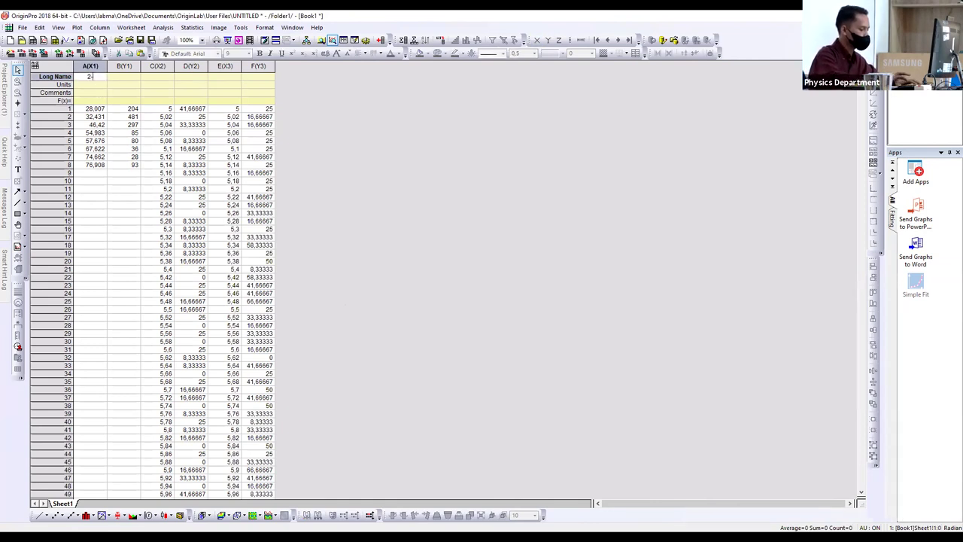
text(theta)
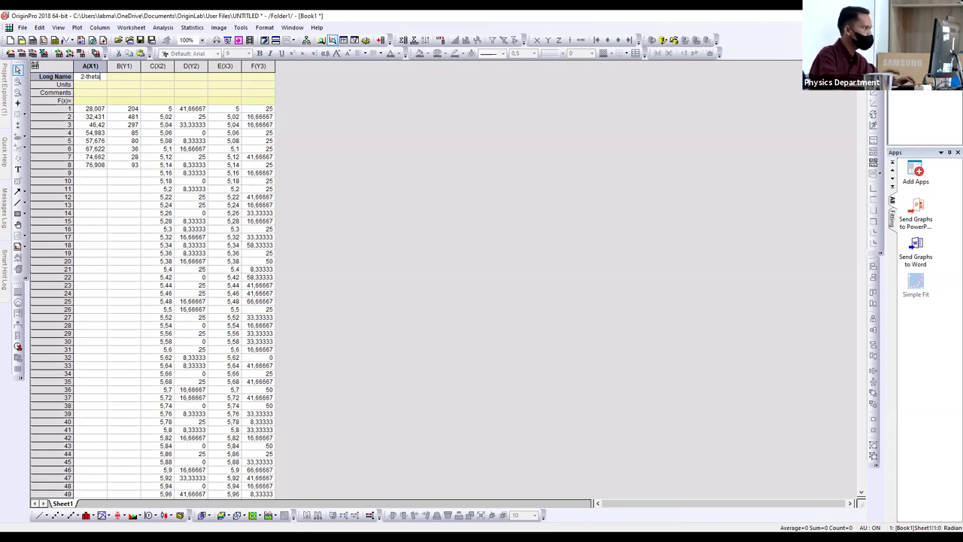
click(83, 87)
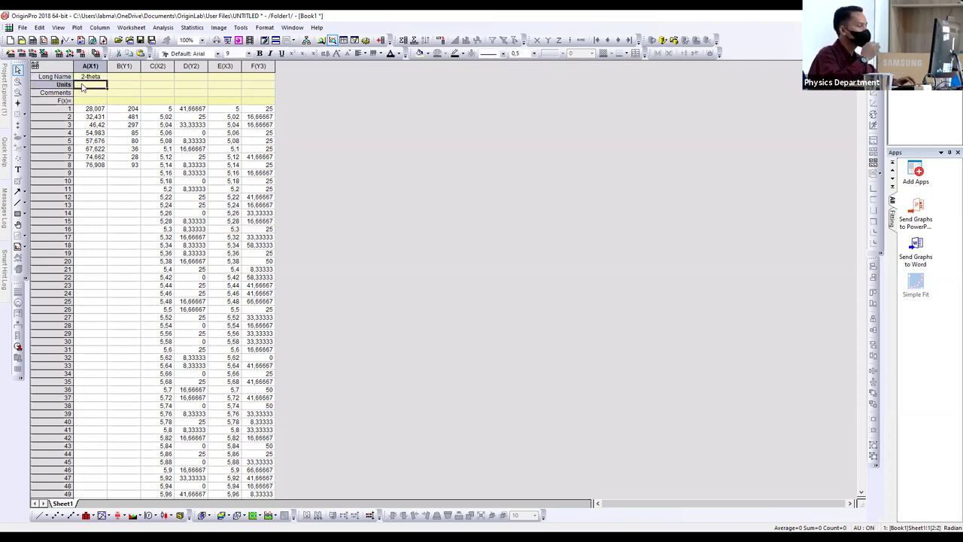
text(degree)
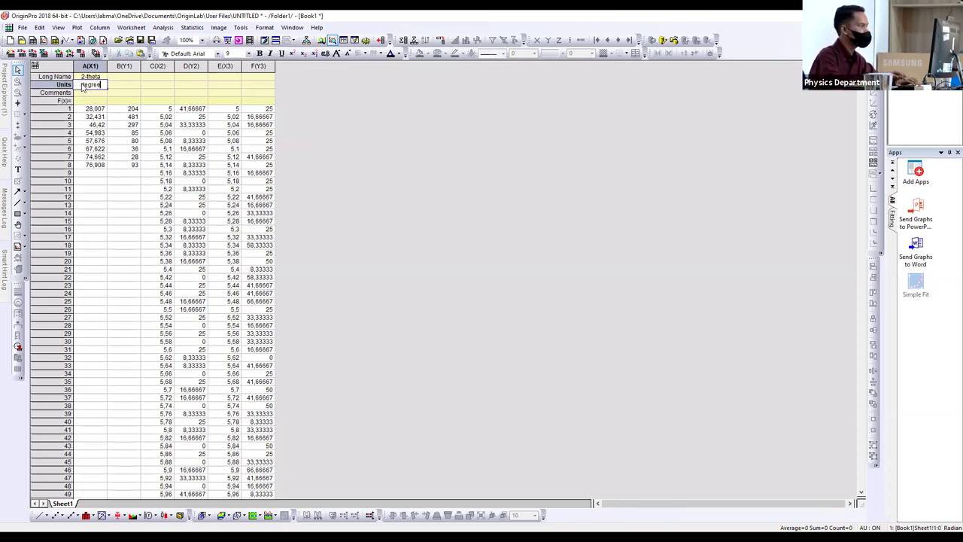
- Set the long name of column B to intensity and its units to cps
click(128, 77)
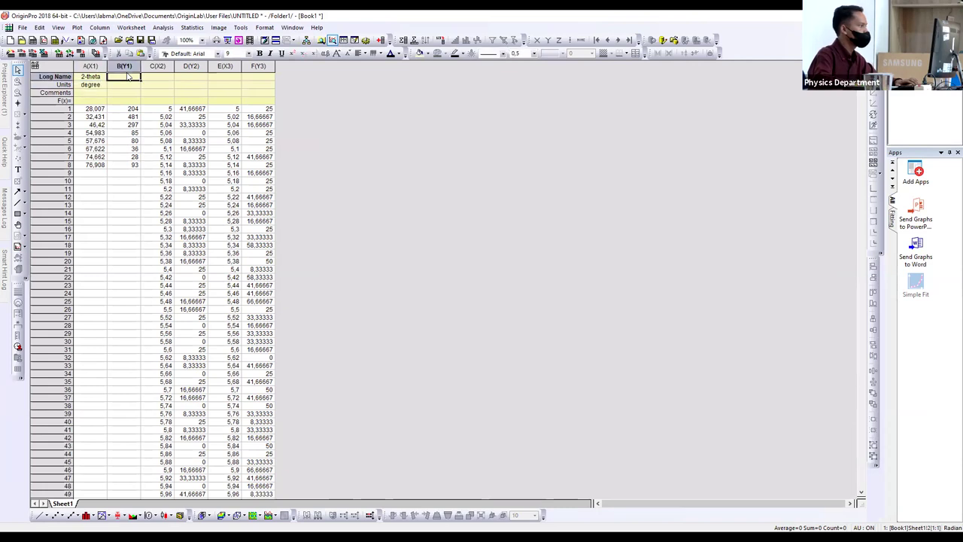
text(in)
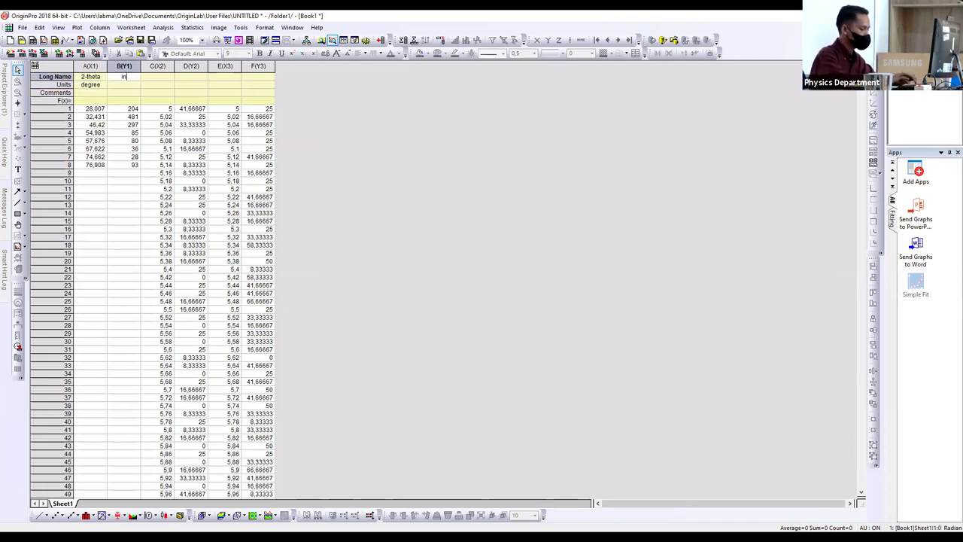
text(tensut)
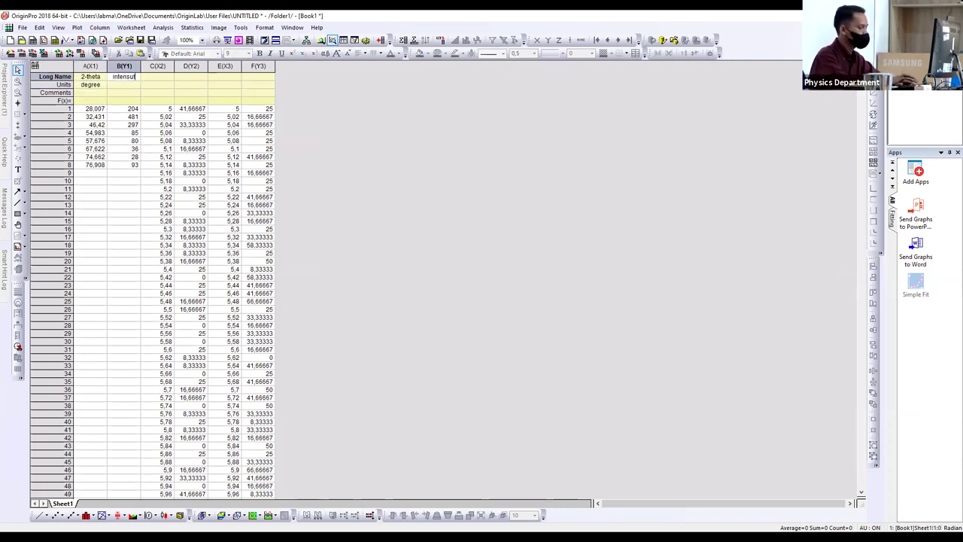
key(BackSpace)
key(BackSpace)
text(i)
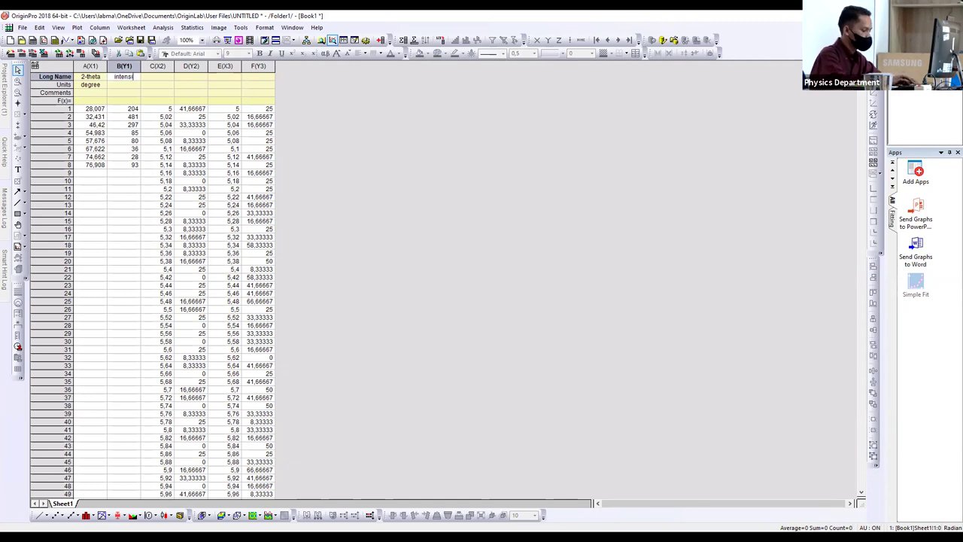
text(ty)
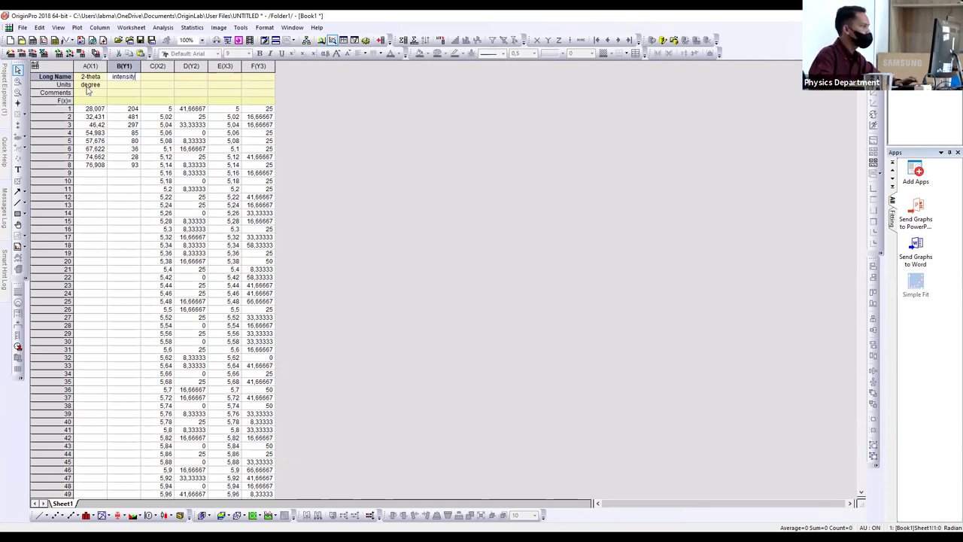
click(124, 86)
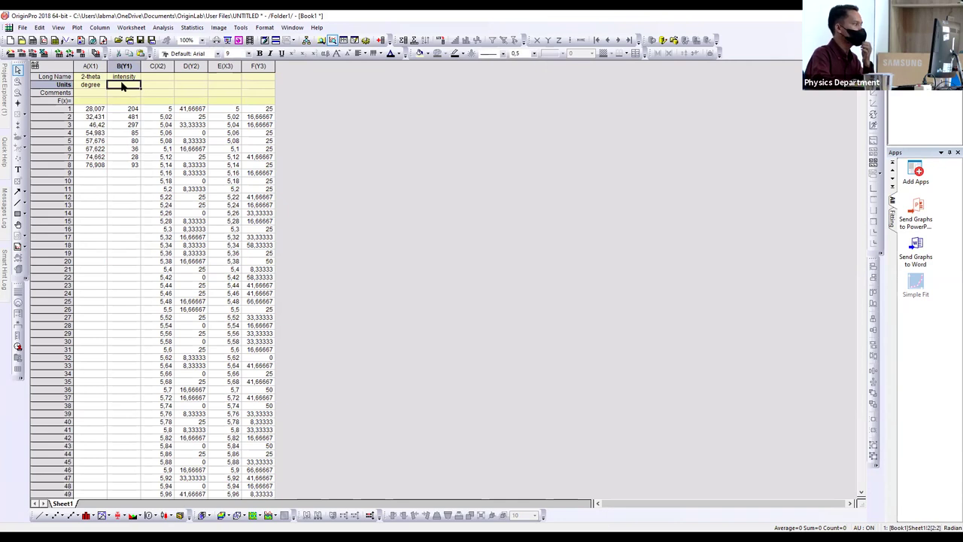
double_click(122, 86)
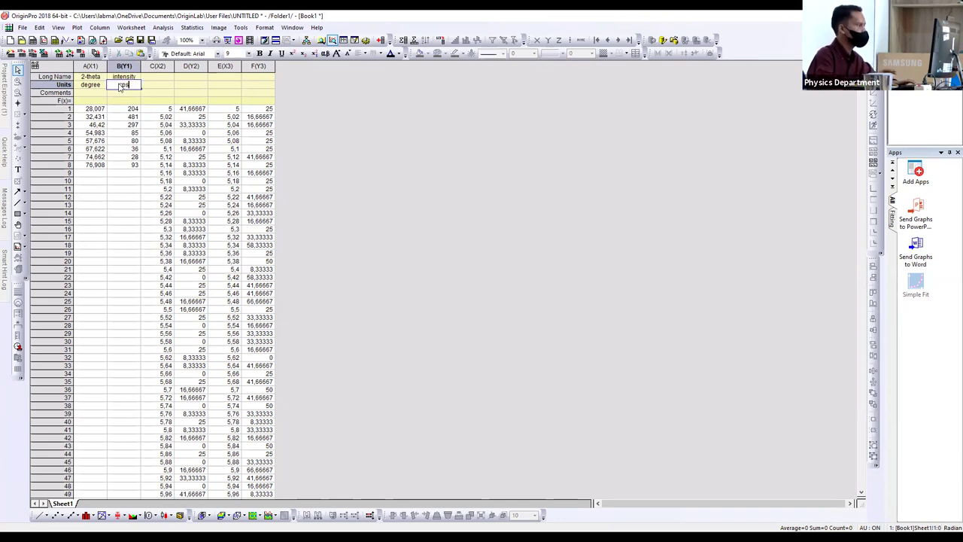
click(161, 84)
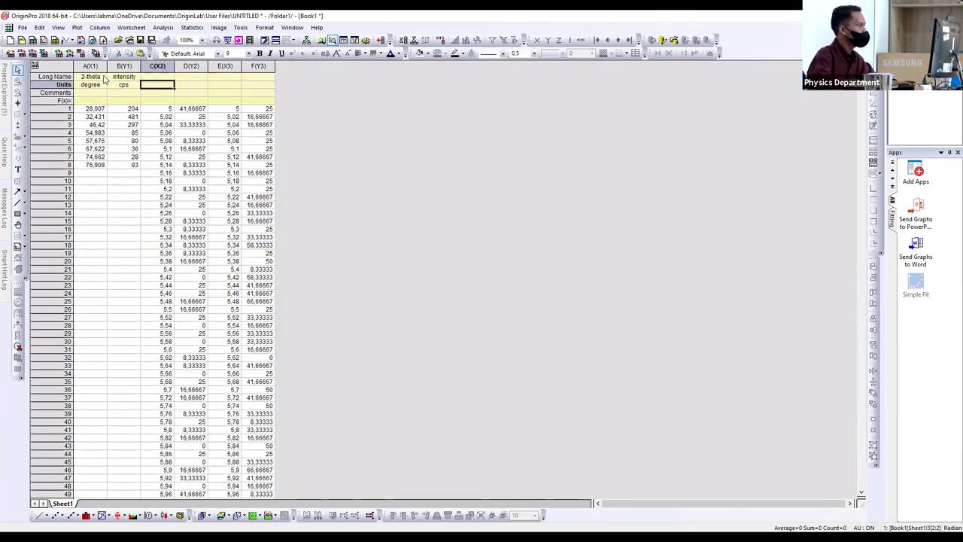
- Copy the long names and units of columns A and B to the column pairs C-D and E-F
drag(100, 78, 117, 86)
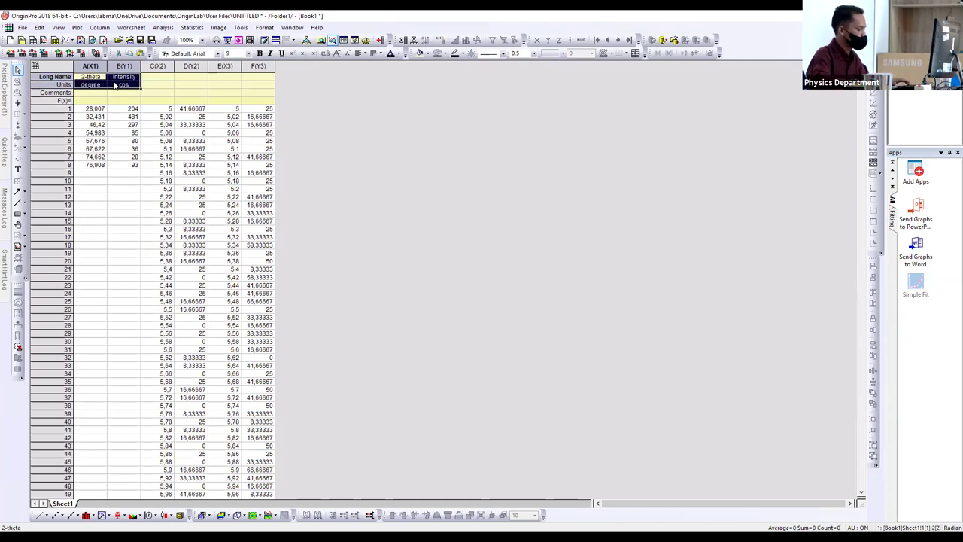
click(156, 78)
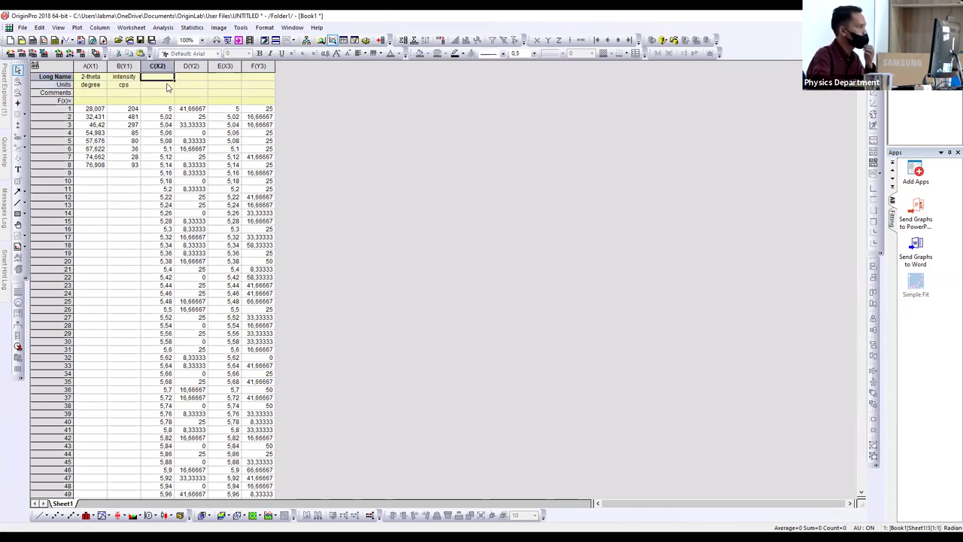
drag(167, 88, 186, 88)
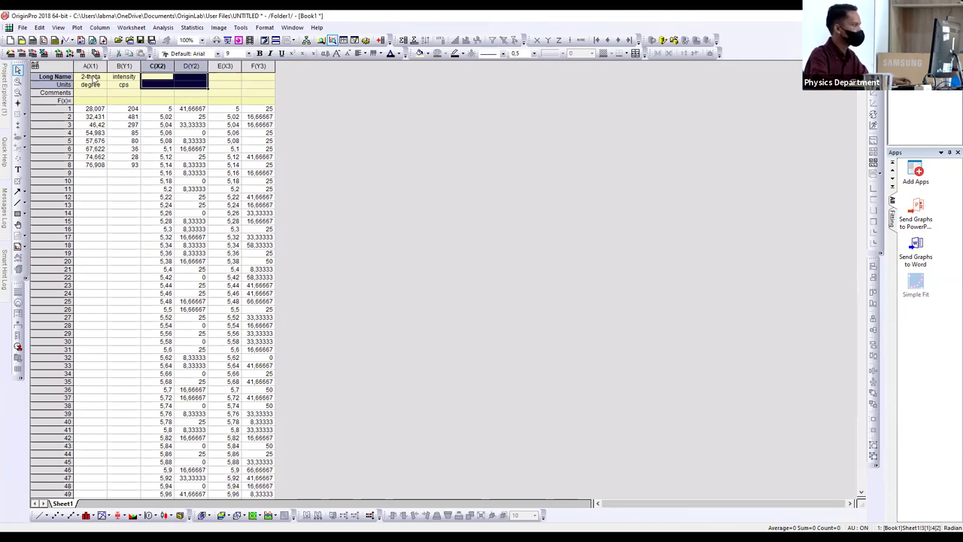
drag(90, 77, 124, 87)
key(ctrl+c)
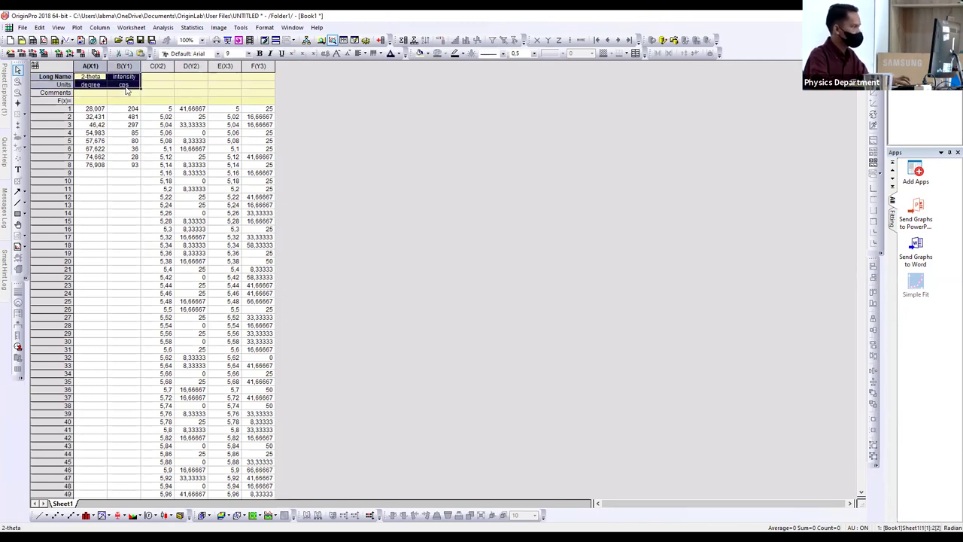
click(155, 78)
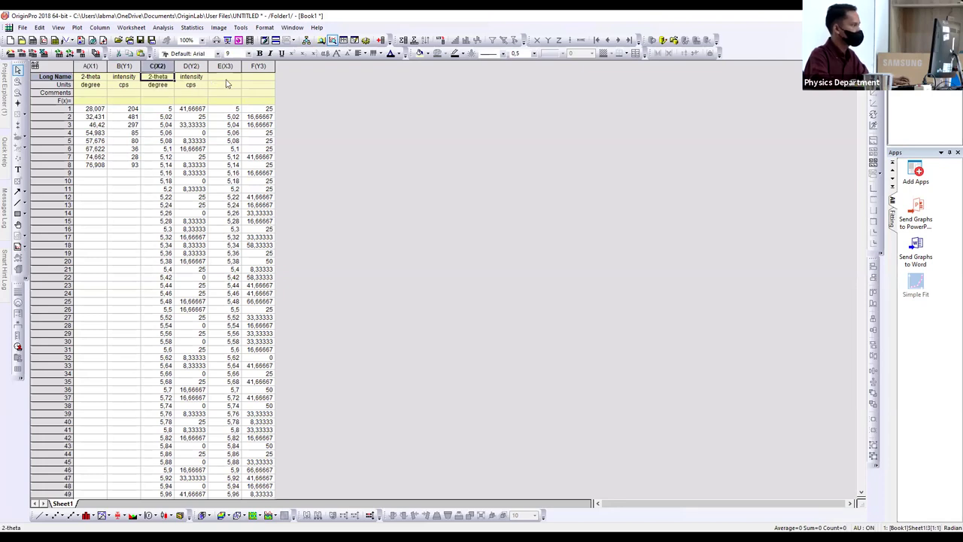
click(224, 77)
key(ctrl+v)
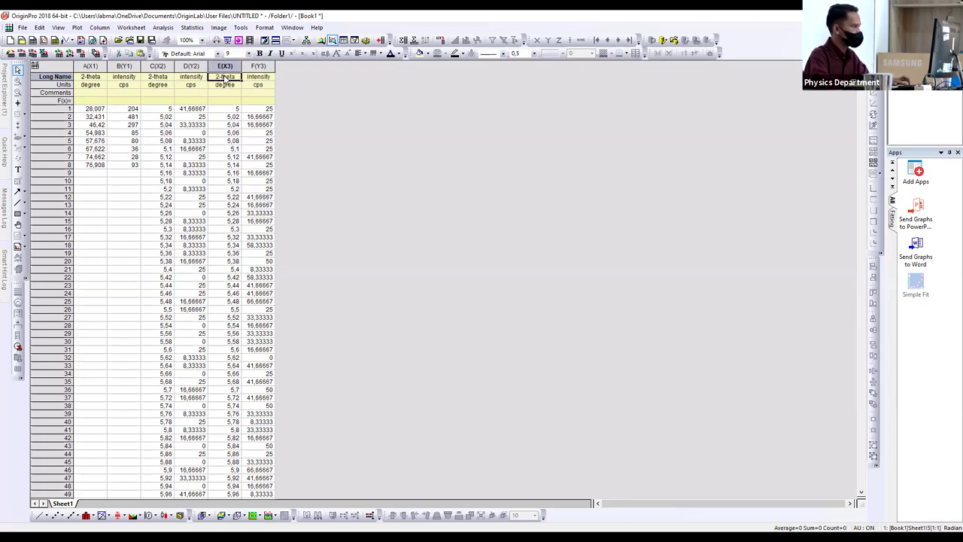
- Enter JCPDS No 9011666 as the comment of columns A and B
click(96, 93)
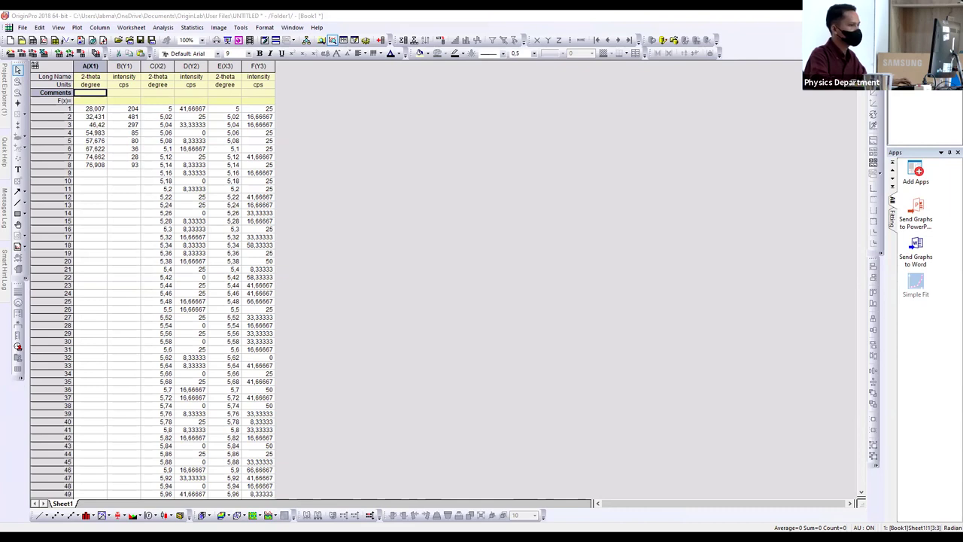
text(JCPDS No)
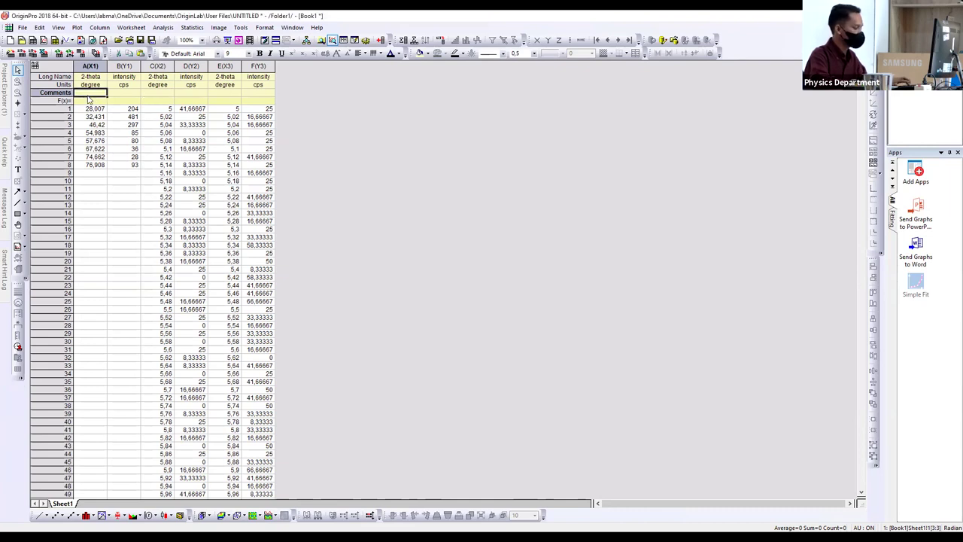
click(130, 93)
text(JCPDS No)
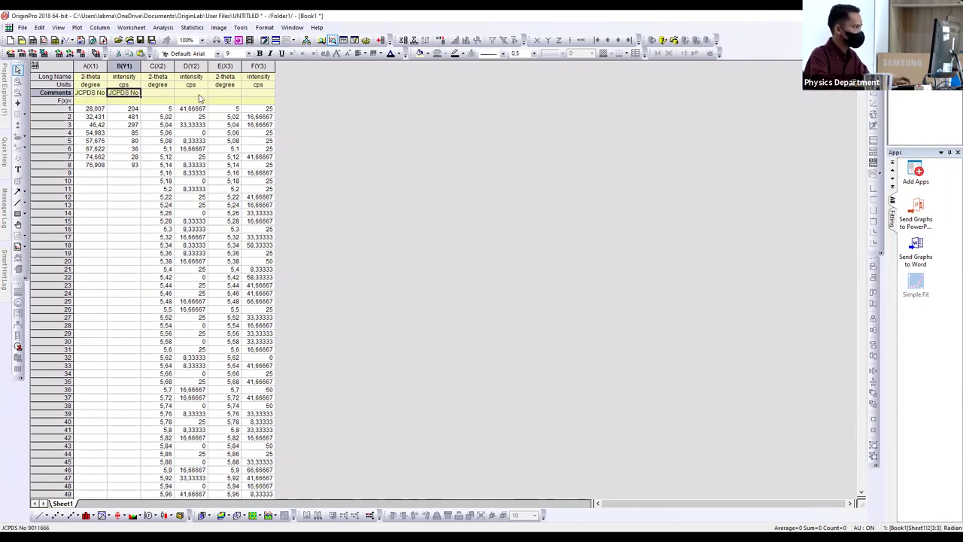
- Enter Sampel A as the comment of columns C and D
click(164, 94)
text(Sampel A)
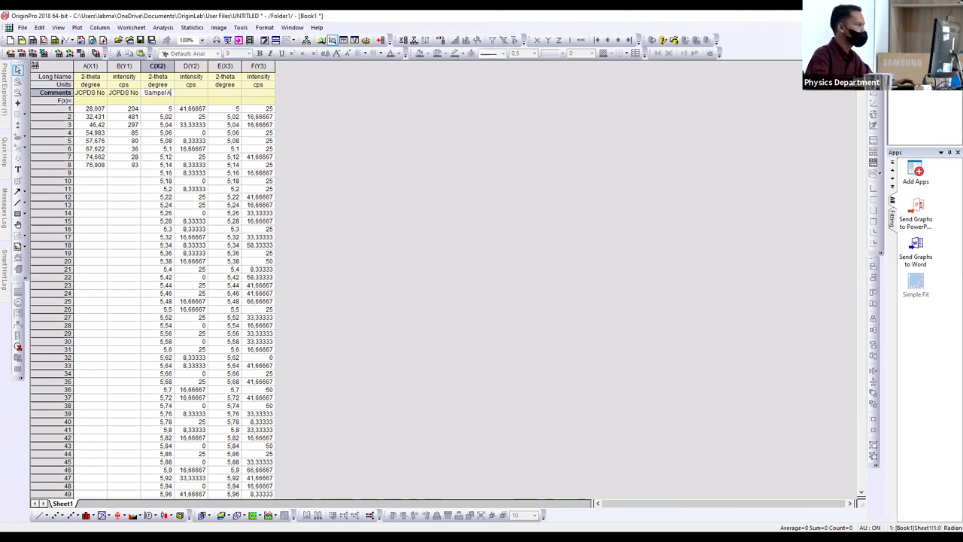
click(159, 96)
click(200, 94)
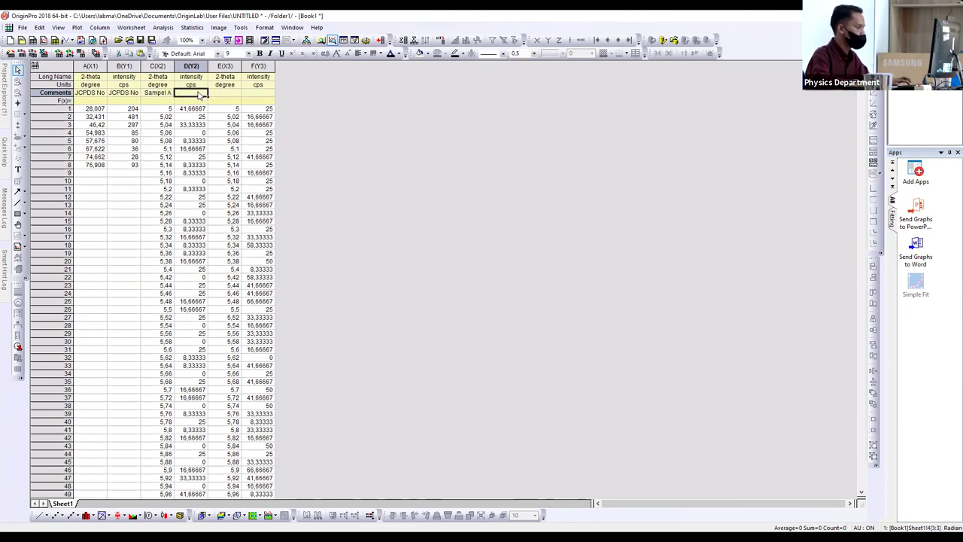
text(Sampel A)
- Enter Sampel B as the comment of columns E and F
click(225, 92)
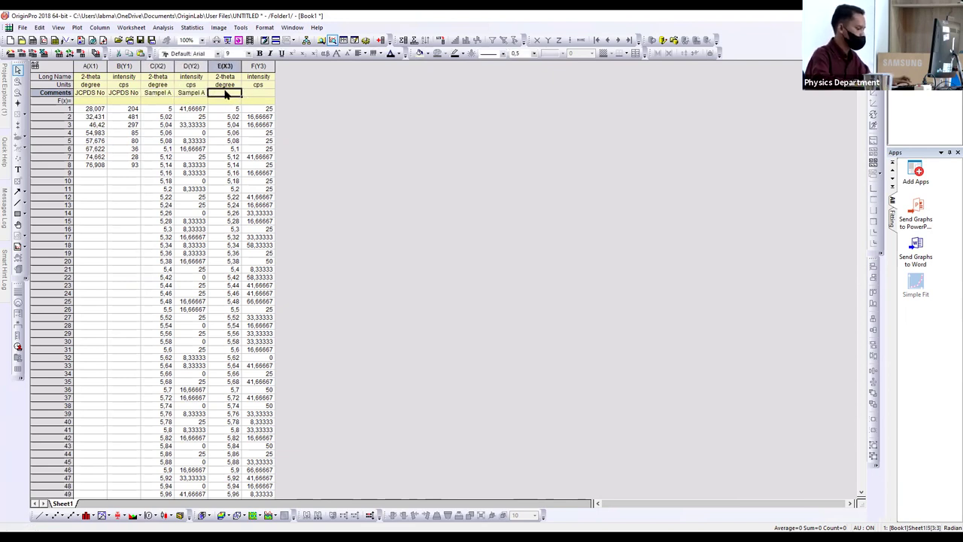
text(Sampel A)
double_click(239, 93)
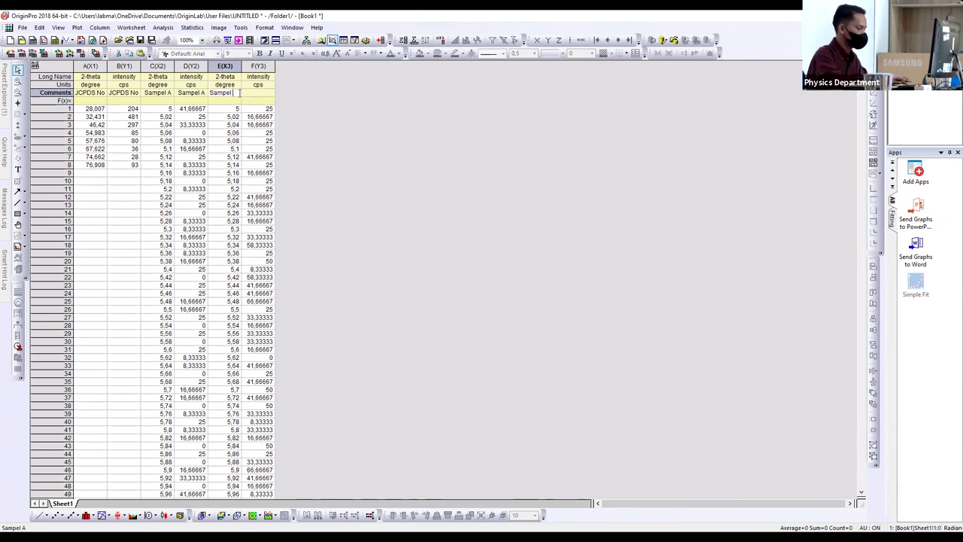
click(261, 96)
click(230, 92)
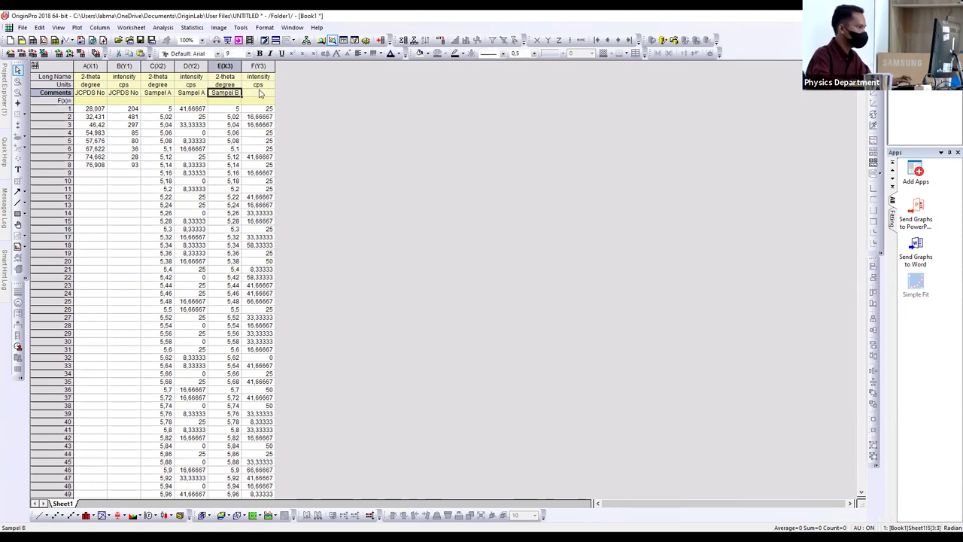
click(259, 92)
text(Sampel B)
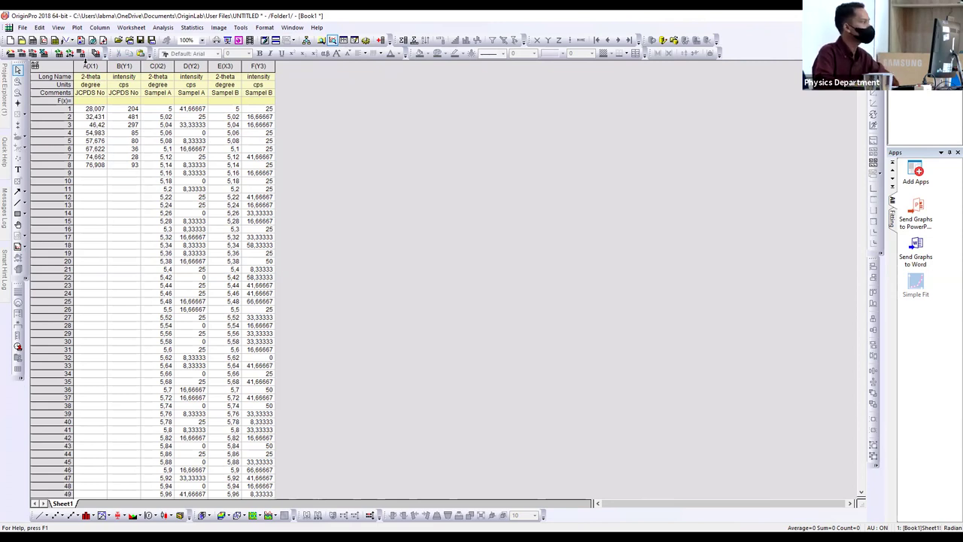
- Plot columns A to F as a Stacked Lines by Y graph and move the legend over the upper right of the plot area
drag(85, 66, 258, 66)
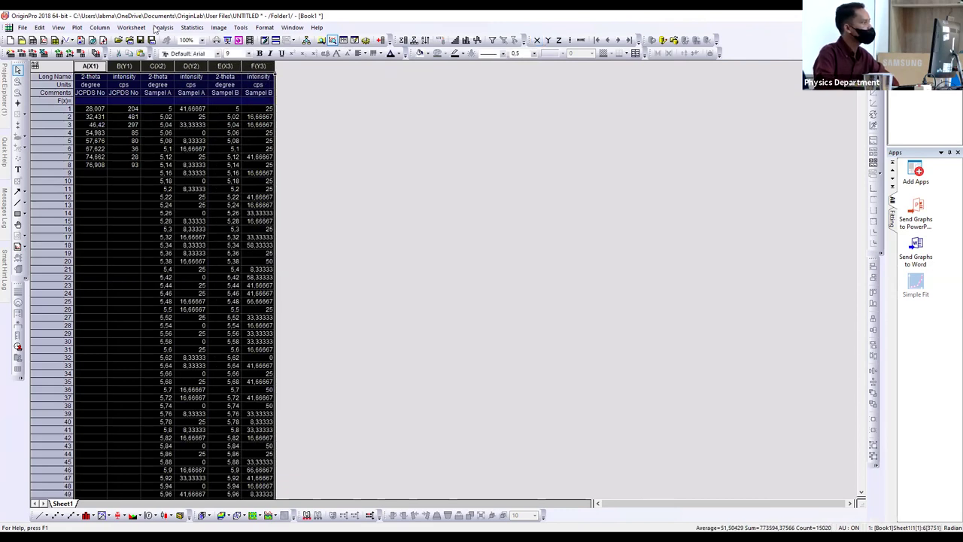
click(78, 28)
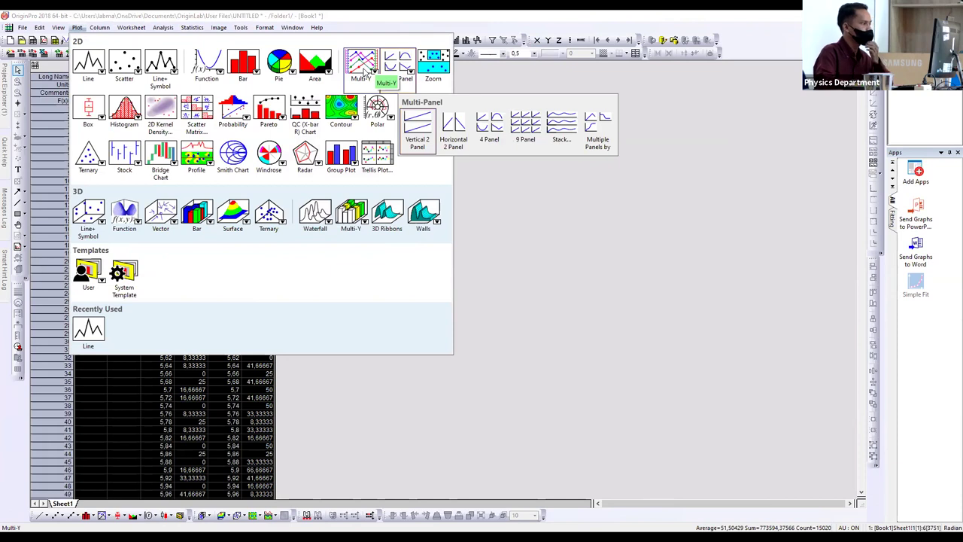
mouse_move(367, 70)
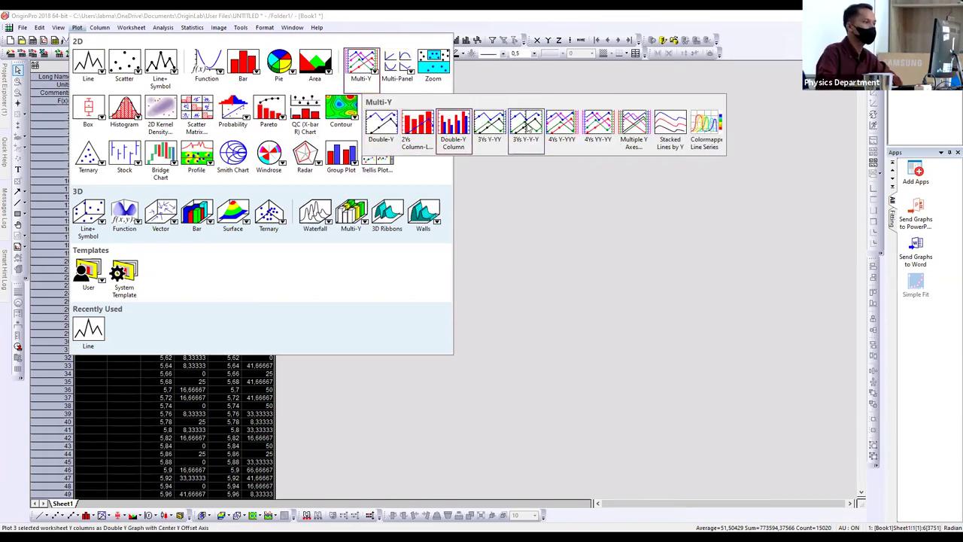
click(671, 139)
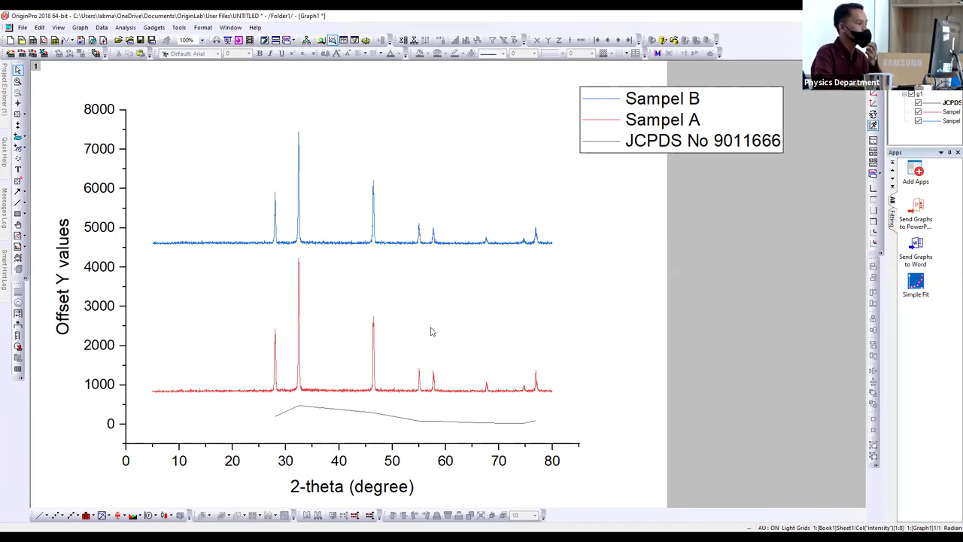
click(709, 151)
drag(709, 151, 560, 165)
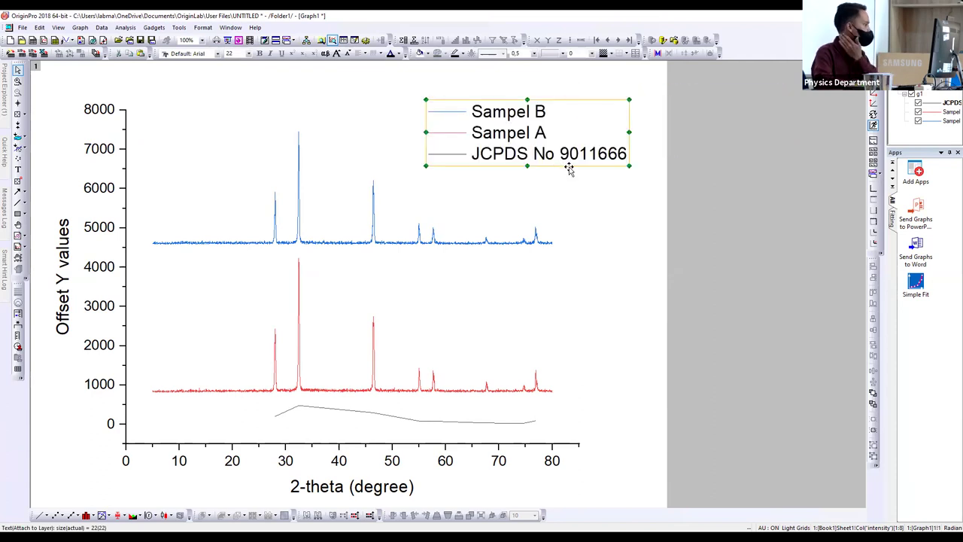